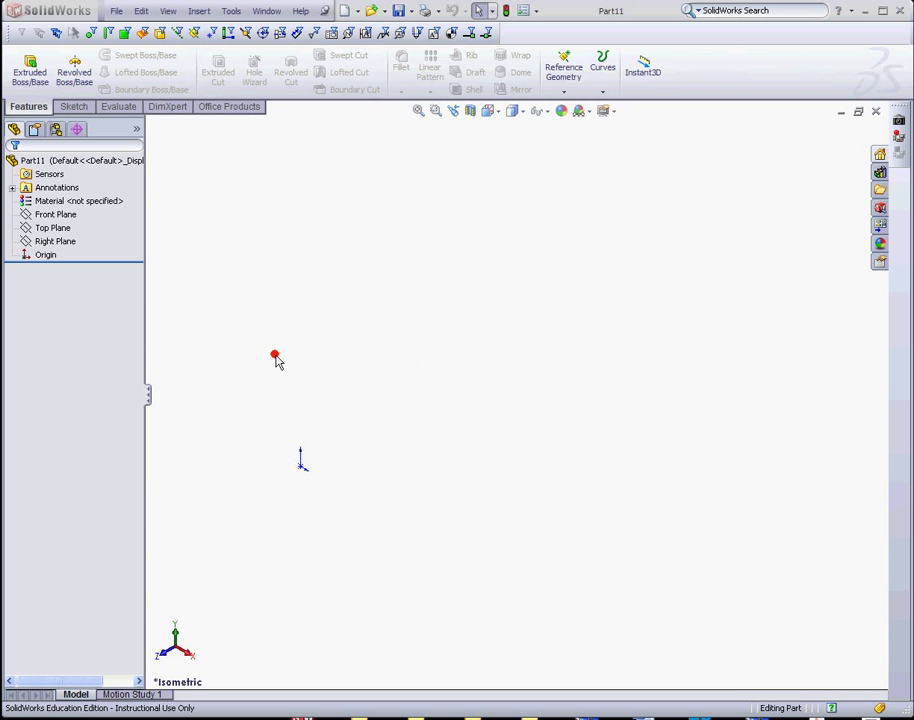
Step: Sketch a corner rectangle on the Top Plane from the origin, roughly 1.83 by 1.77
{"action": "left_click", "coordinate": [74, 106]}
{"action": "left_click", "coordinate": [94, 72]}
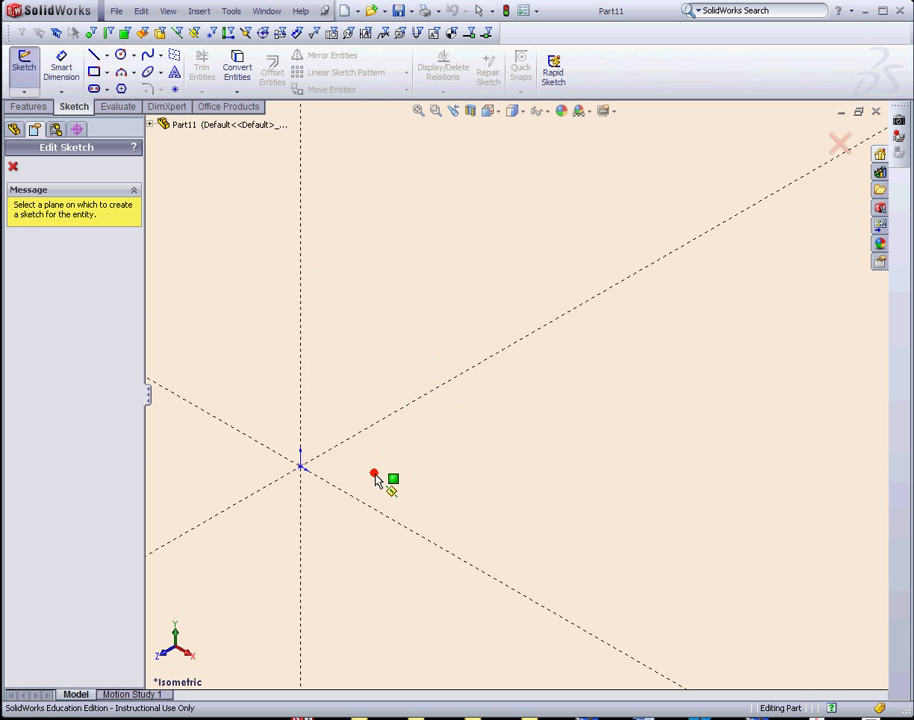
{"action": "left_click", "coordinate": [148, 123]}
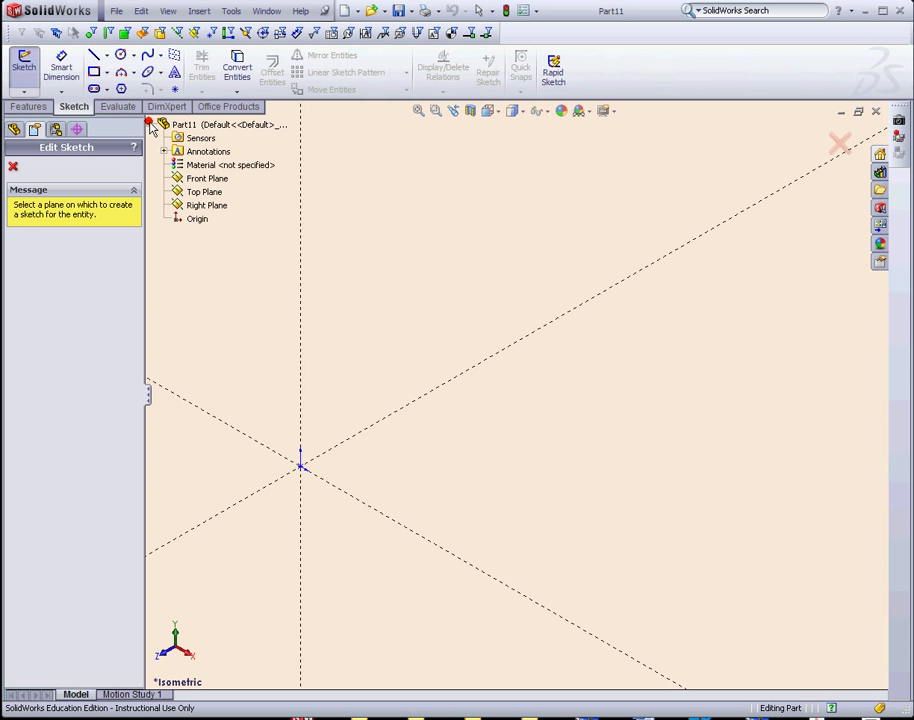
{"action": "left_click", "coordinate": [205, 193]}
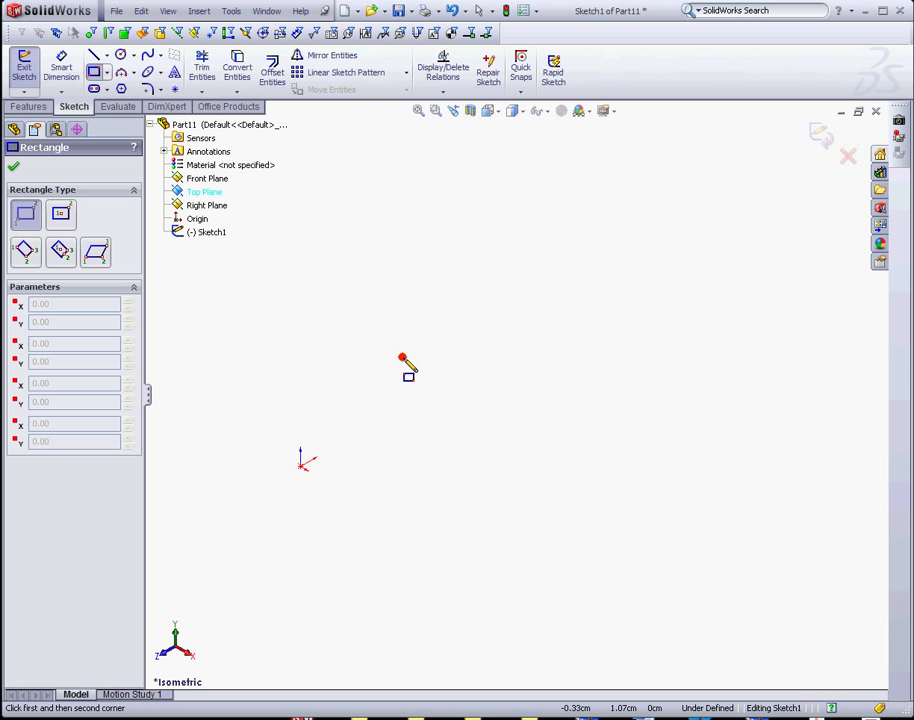
{"action": "left_click", "coordinate": [300, 466]}
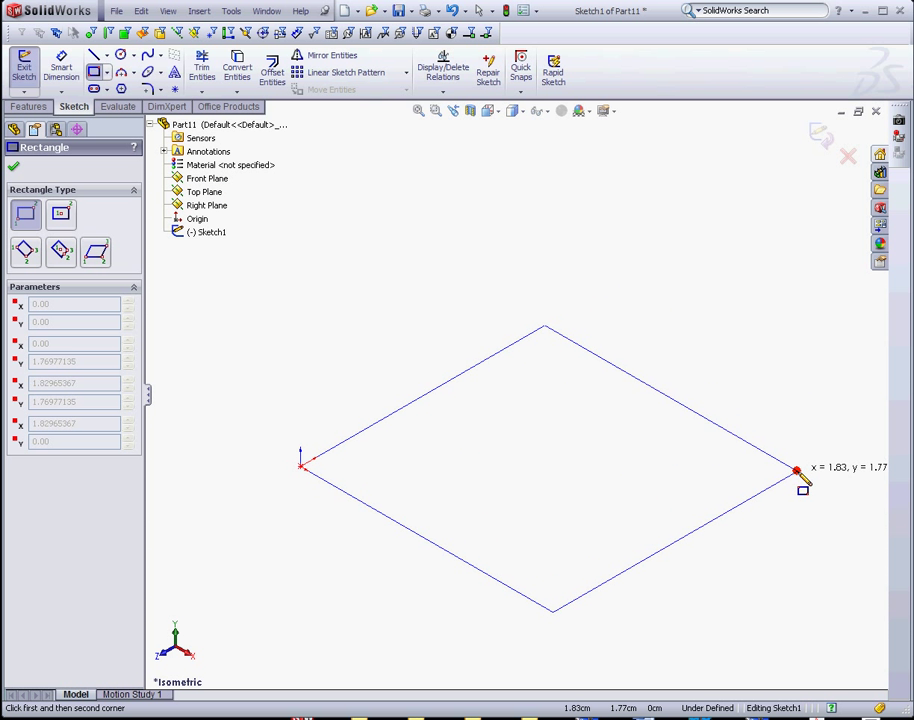
{"action": "left_click", "coordinate": [796, 462]}
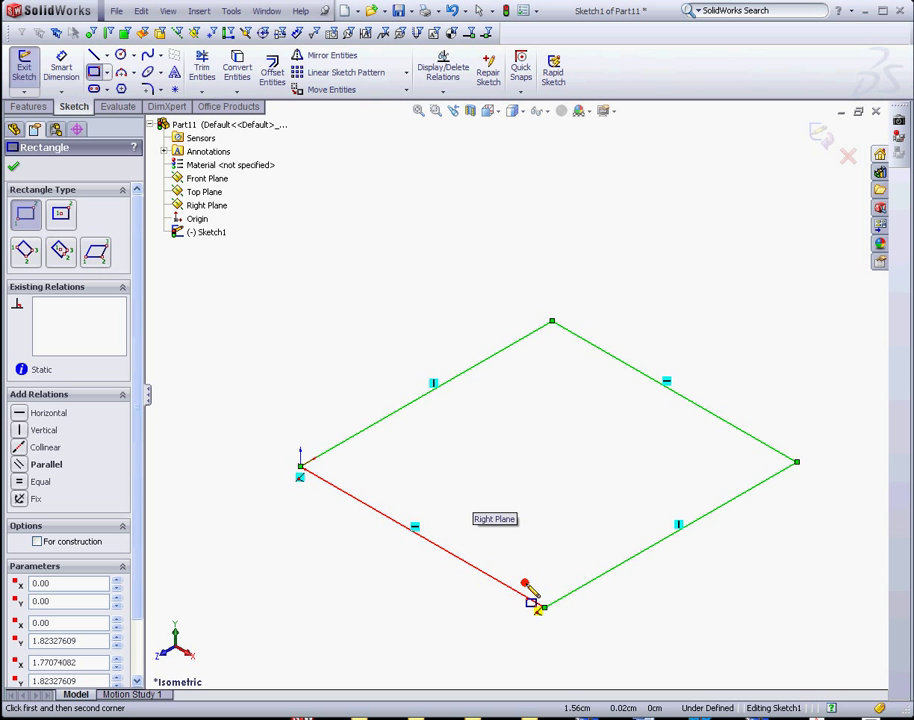
Step: Dimension the lower-left edge at 1.77 and link it to a new shared value named Size
{"action": "left_click", "coordinate": [61, 64]}
{"action": "left_click", "coordinate": [388, 518]}
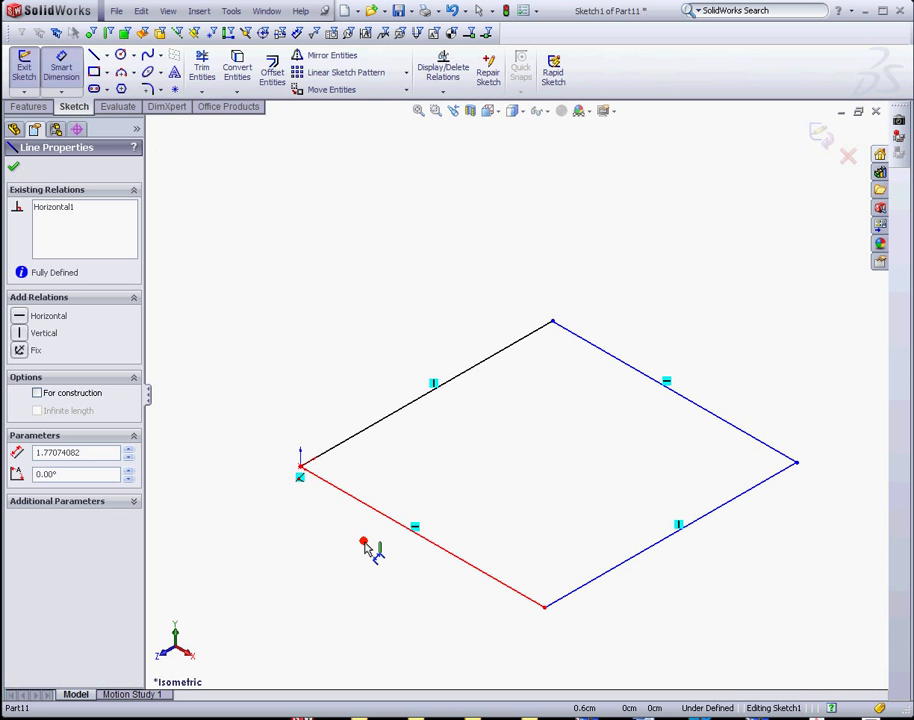
{"action": "left_click", "coordinate": [356, 574]}
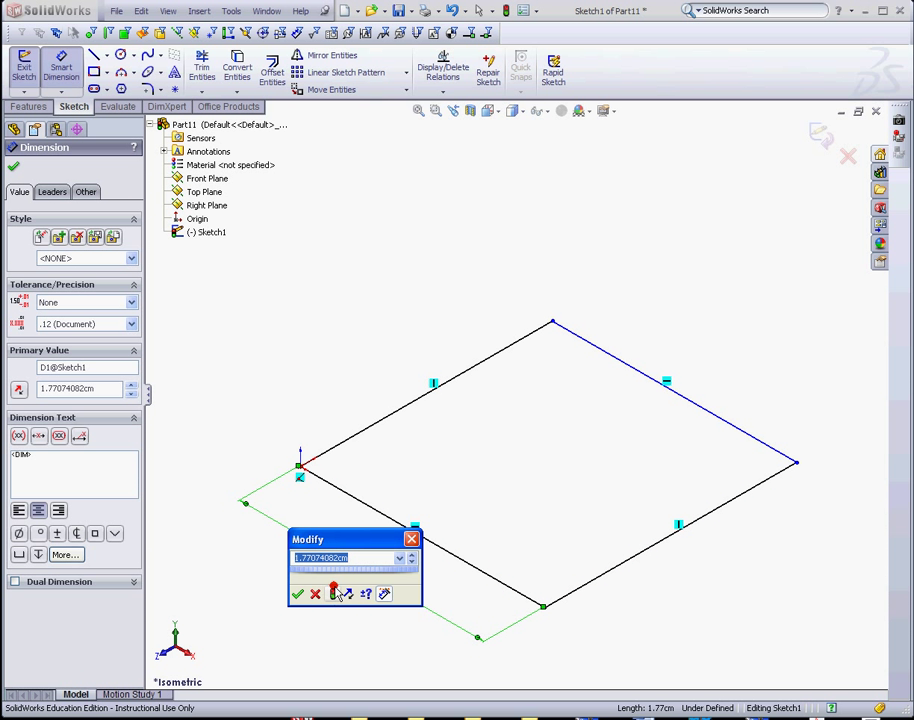
{"action": "left_click", "coordinate": [399, 558]}
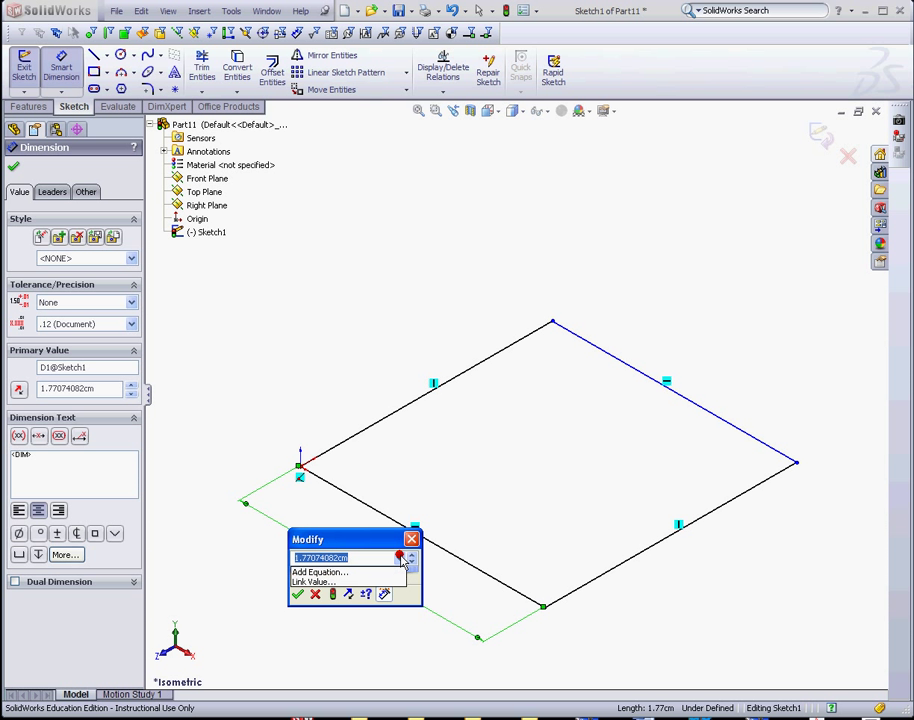
{"action": "left_click", "coordinate": [343, 582]}
{"action": "type", "text": "Size"}
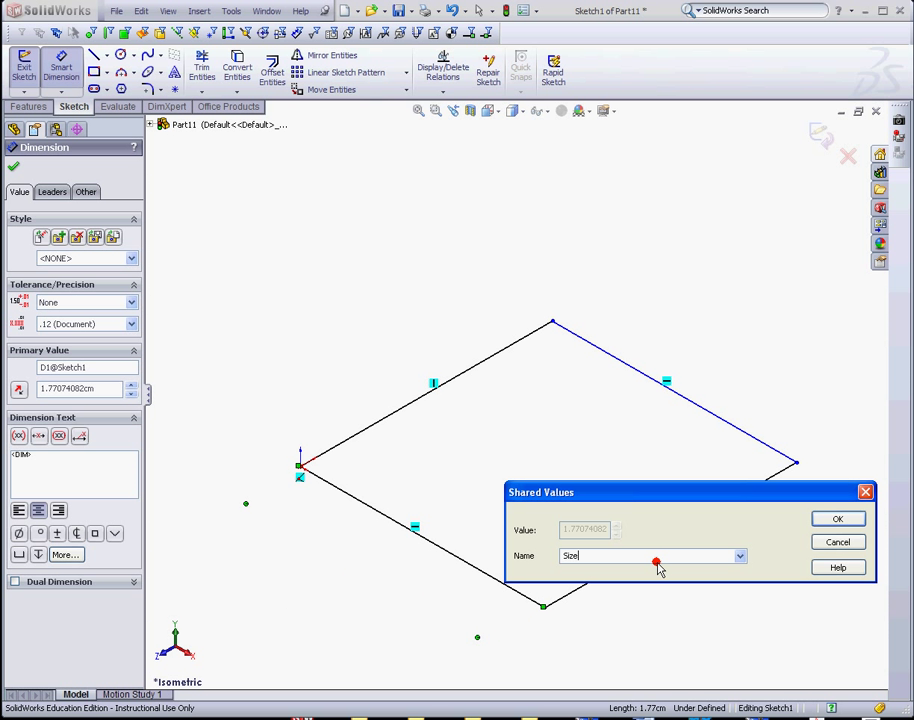
{"action": "left_click", "coordinate": [828, 520]}
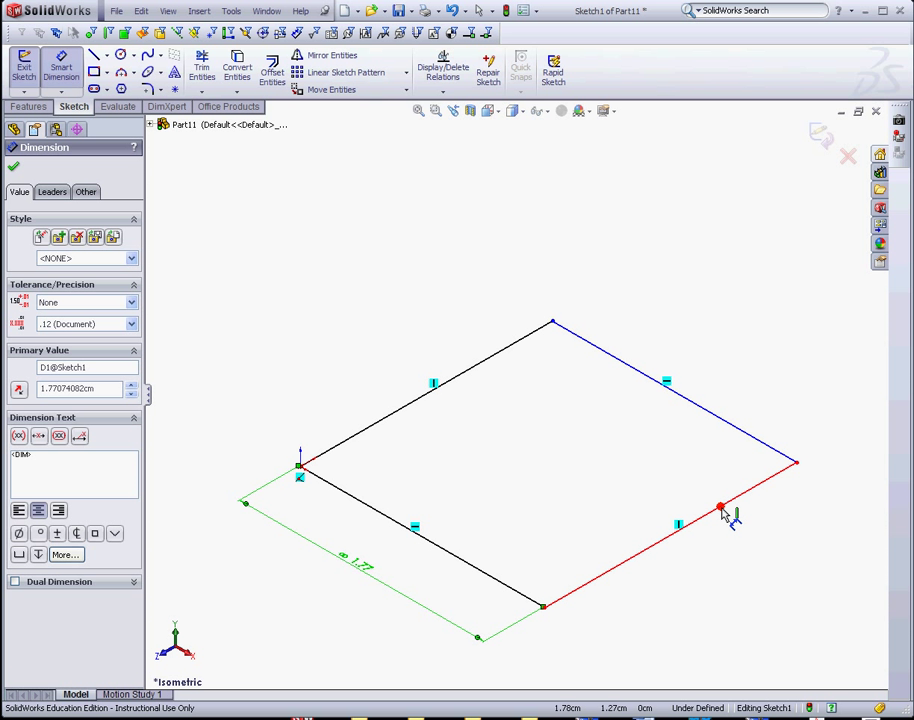
{"action": "left_click", "coordinate": [722, 512]}
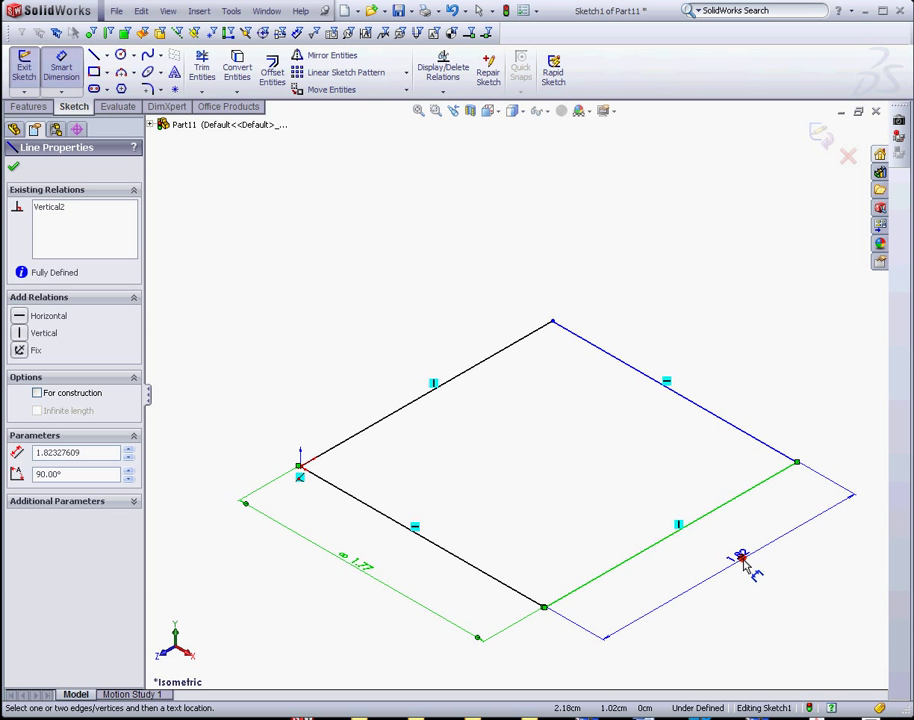
Step: Dimension the lower-right edge and link it to the existing Size value so it reads 1.77
{"action": "left_click", "coordinate": [740, 564]}
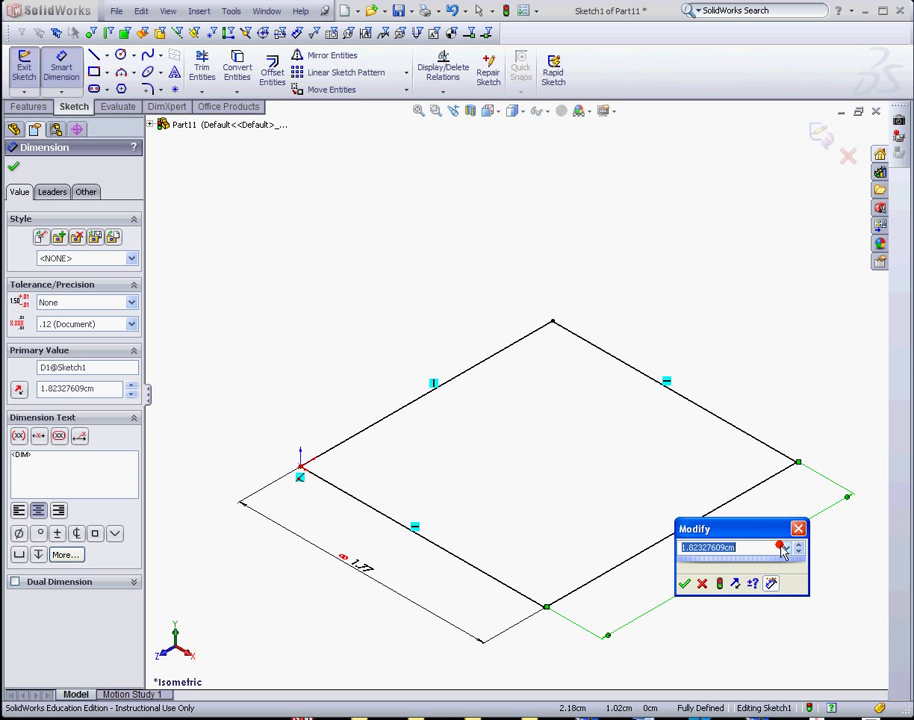
{"action": "left_click", "coordinate": [786, 548]}
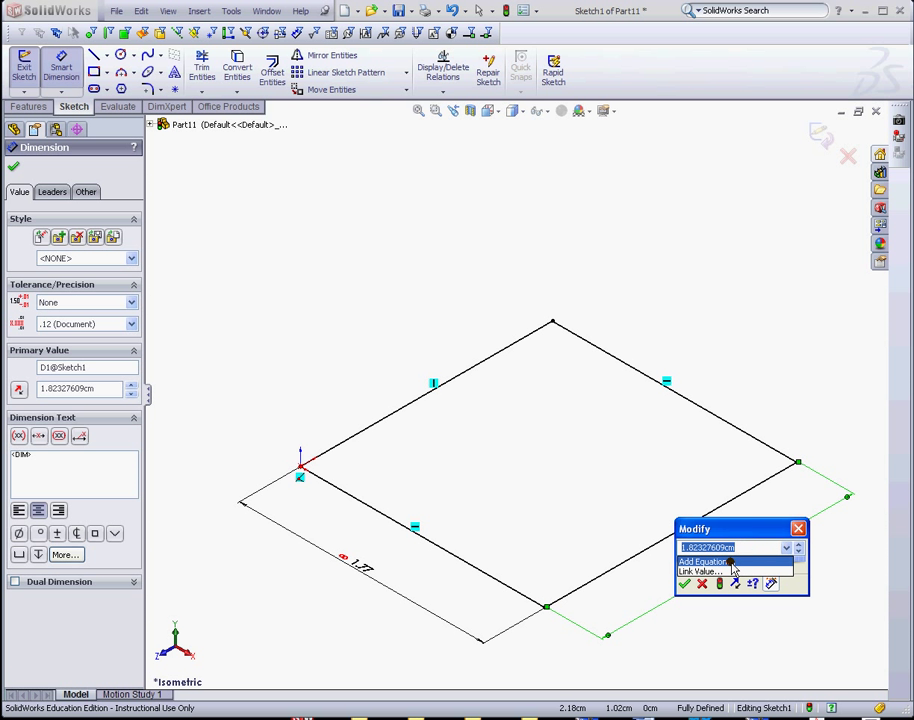
{"action": "left_click", "coordinate": [728, 571]}
{"action": "left_click", "coordinate": [740, 557]}
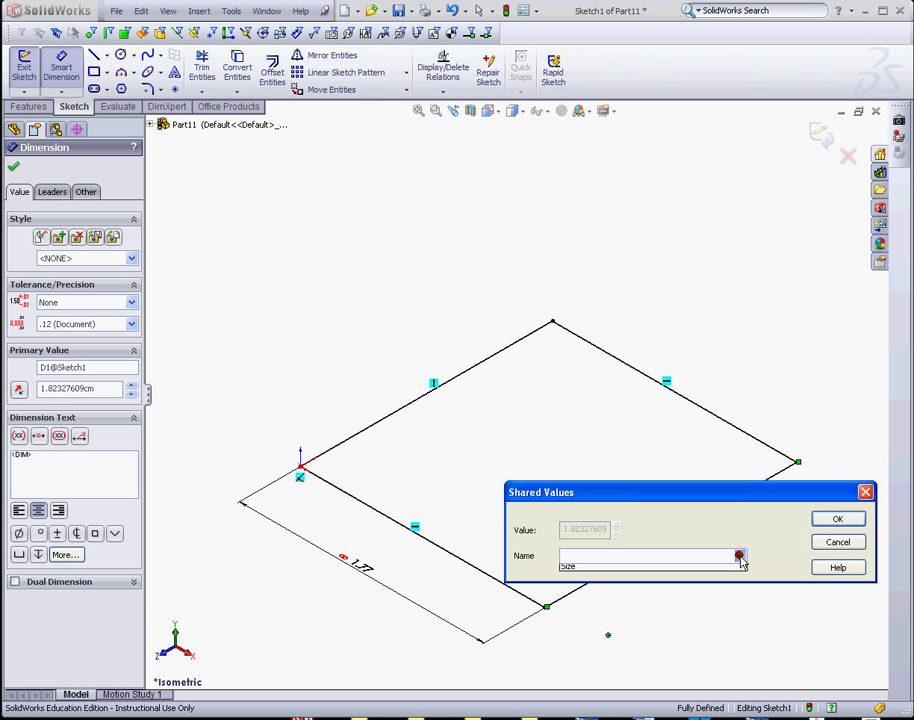
{"action": "left_click", "coordinate": [575, 570]}
{"action": "left_click", "coordinate": [834, 519]}
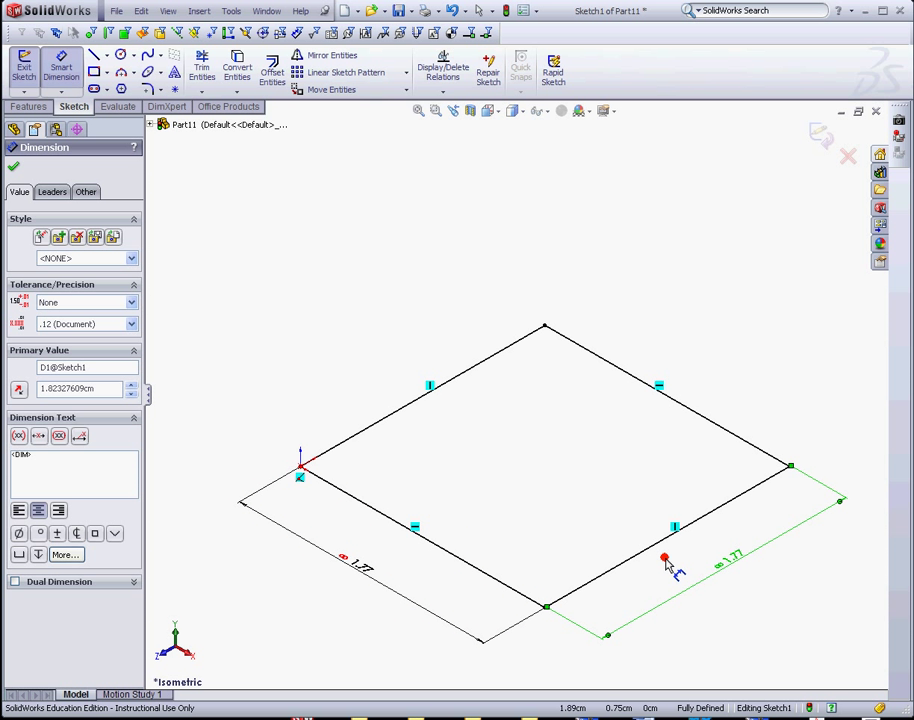
{"action": "key", "text": "Escape"}
{"action": "left_click", "coordinate": [735, 565]}
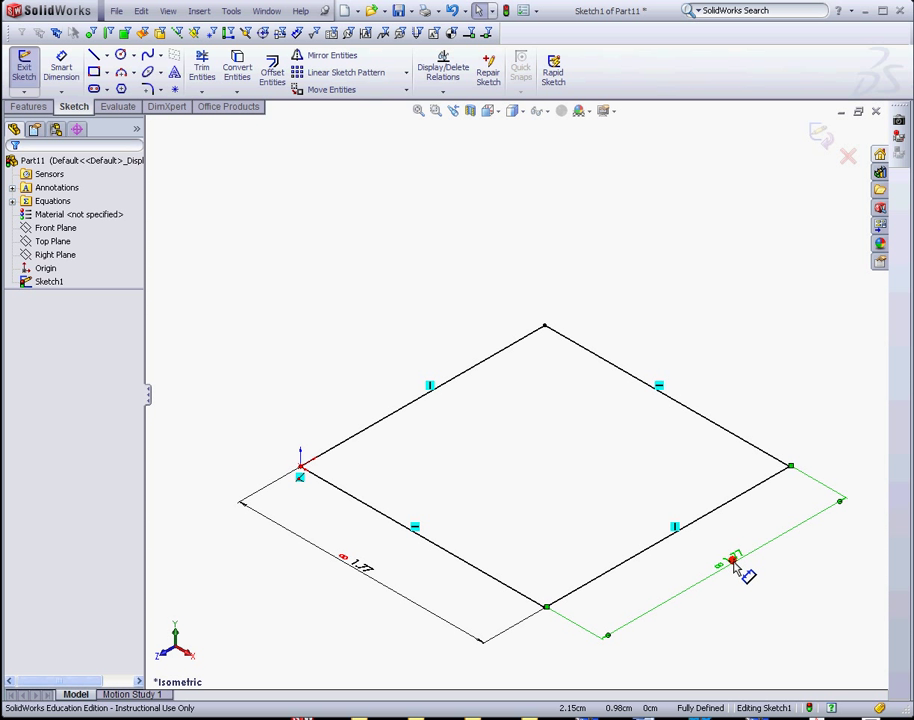
Step: Delete the second linked dimension, make the two edges Equal, and exit the sketch
{"action": "left_click", "coordinate": [735, 565]}
{"action": "key", "text": "Delete"}
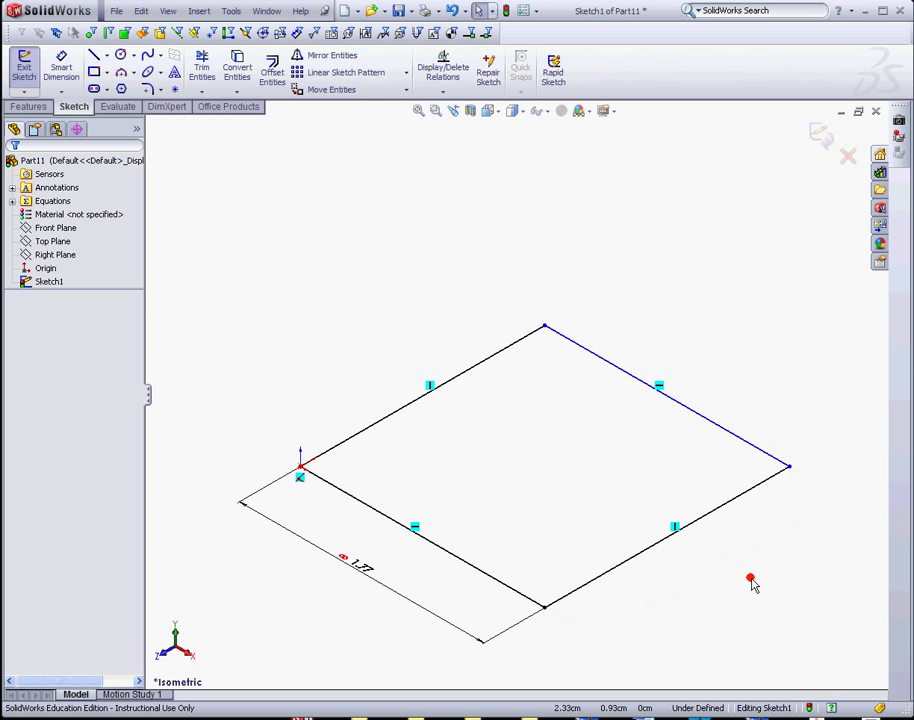
{"action": "left_click", "coordinate": [633, 558]}
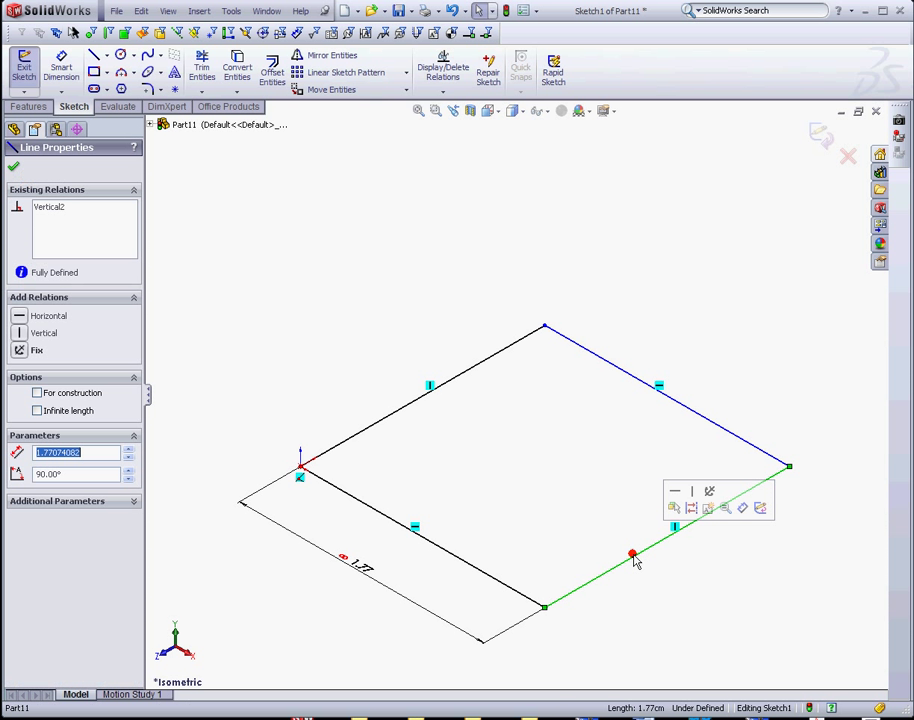
{"action": "left_click", "coordinate": [474, 570], "text": "ctrl"}
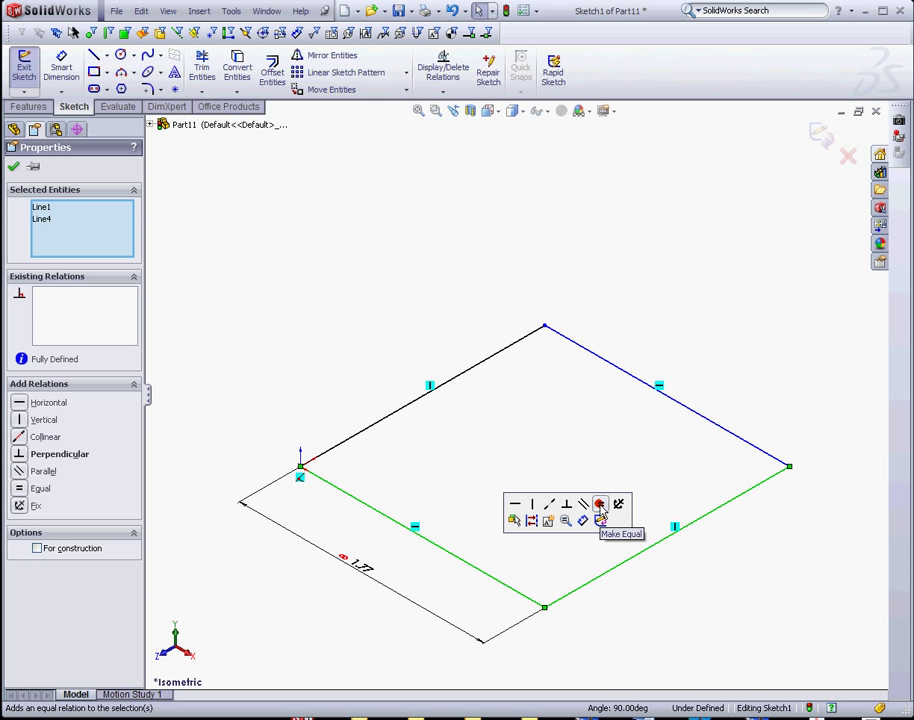
{"action": "left_click", "coordinate": [600, 506]}
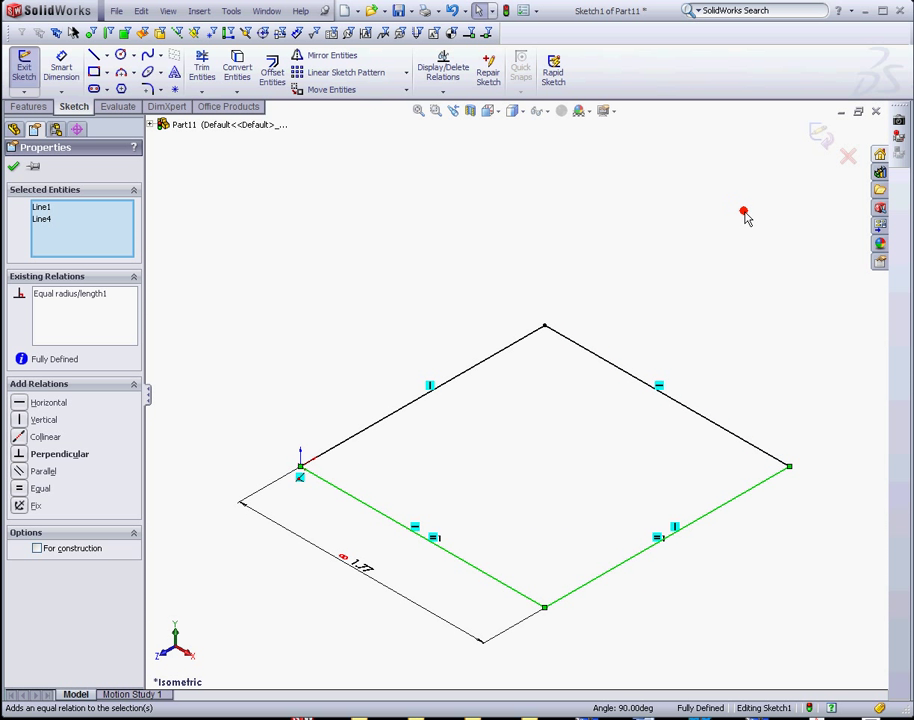
{"action": "left_click", "coordinate": [819, 138]}
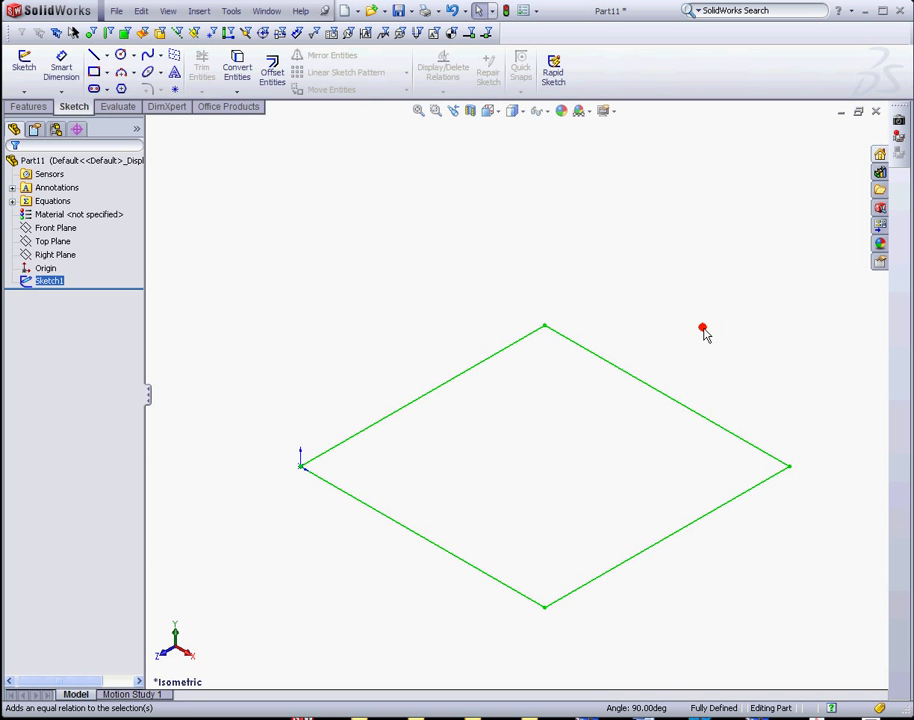
Step: Extrude Sketch1 as a Blind boss 1.20 cm deep
{"action": "left_click", "coordinate": [28, 106]}
{"action": "left_click", "coordinate": [28, 95]}
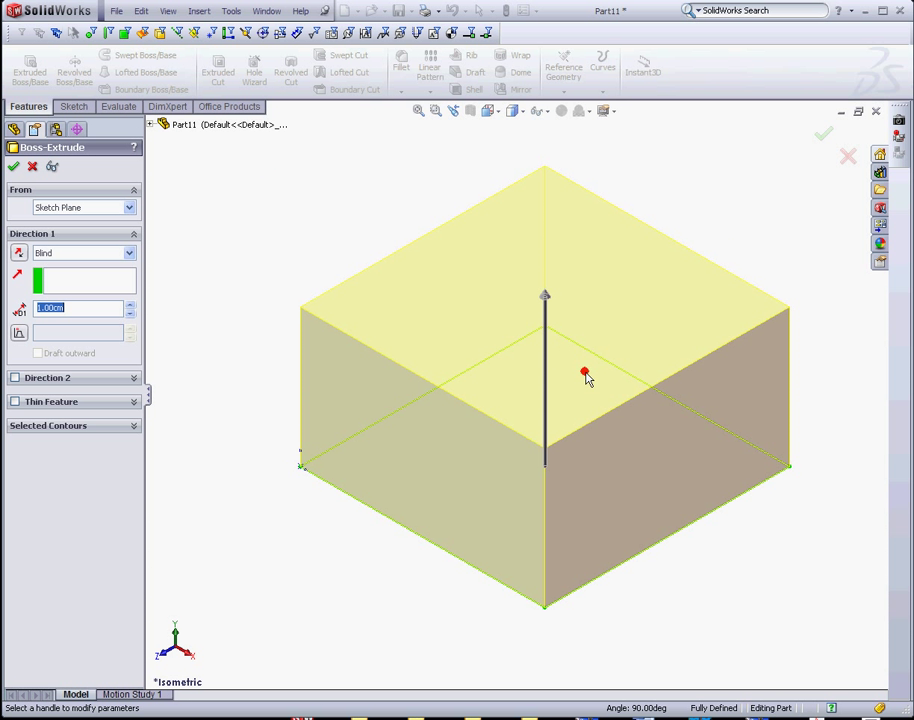
{"action": "mouse_move", "coordinate": [549, 299]}
{"action": "left_mouse_down"}
{"action": "mouse_move", "coordinate": [535, 265]}
{"action": "mouse_move", "coordinate": [543, 288]}
{"action": "left_mouse_up"}
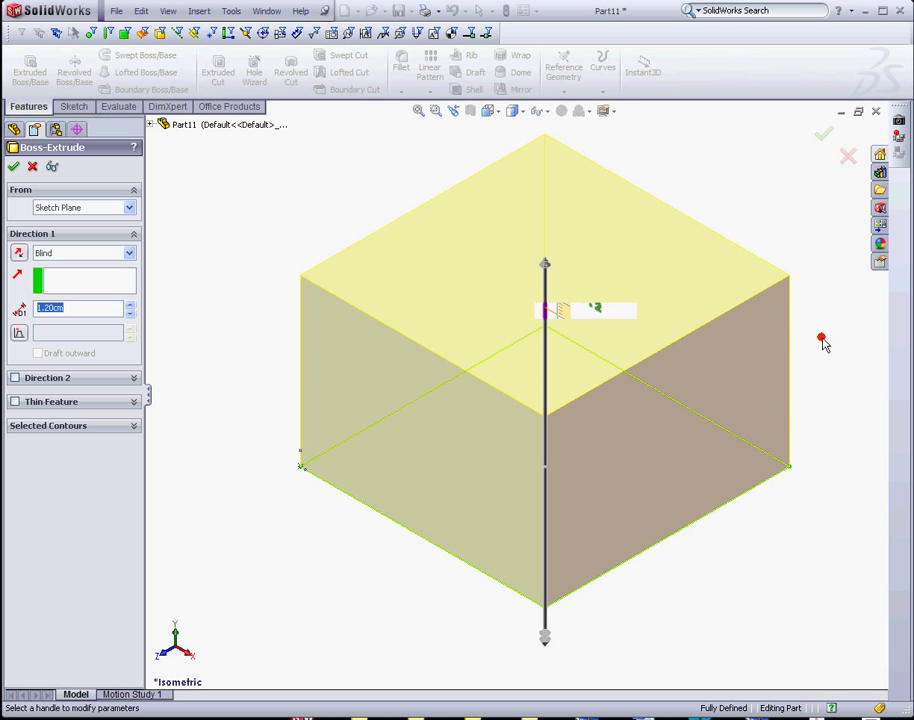
{"action": "left_click", "coordinate": [822, 134]}
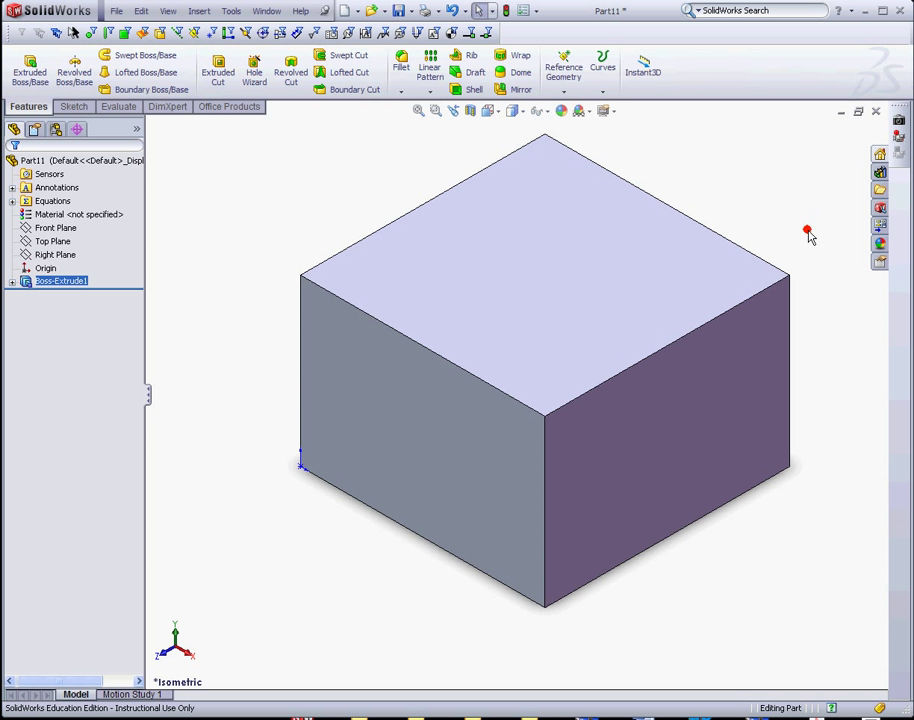
Step: Show the feature dimensions and place the 1.20 cm height dimension beside the box
{"action": "right_click", "coordinate": [66, 187]}
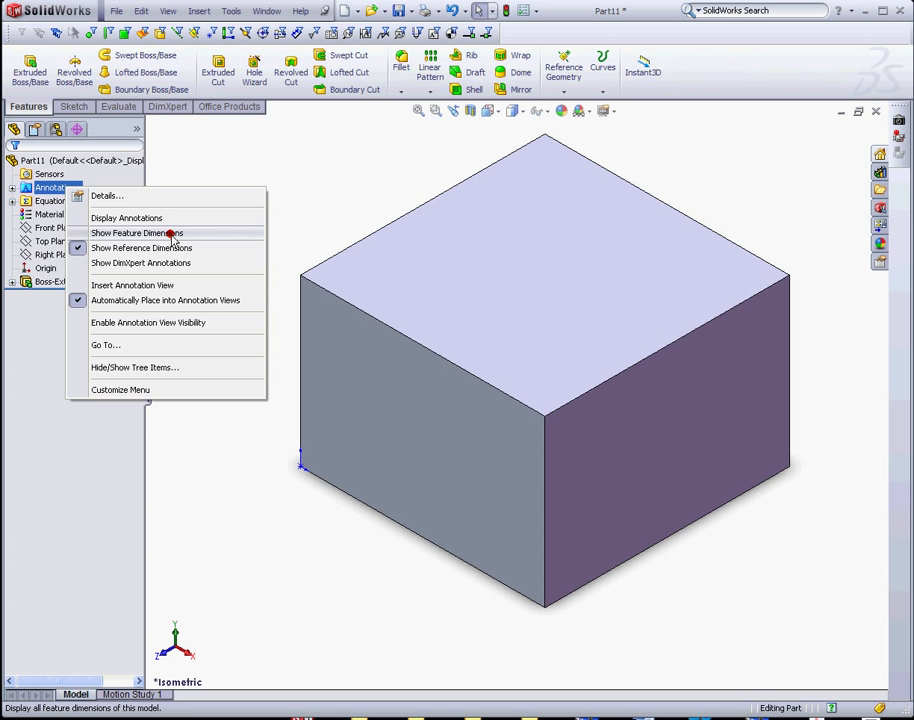
{"action": "left_click", "coordinate": [172, 237]}
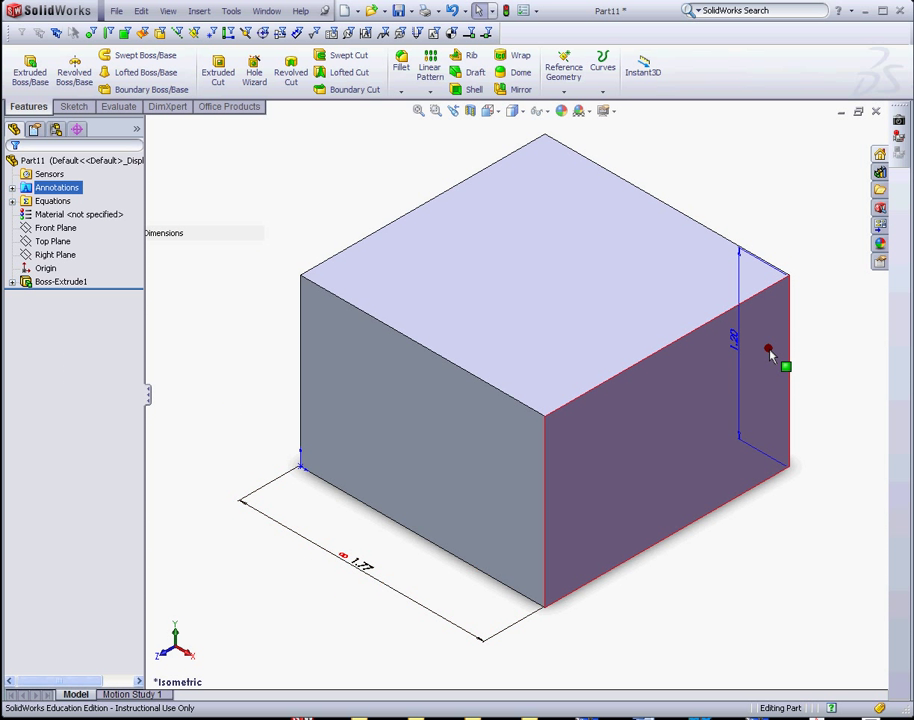
{"action": "left_click_drag", "start_coordinate": [742, 345], "coordinate": [818, 388]}
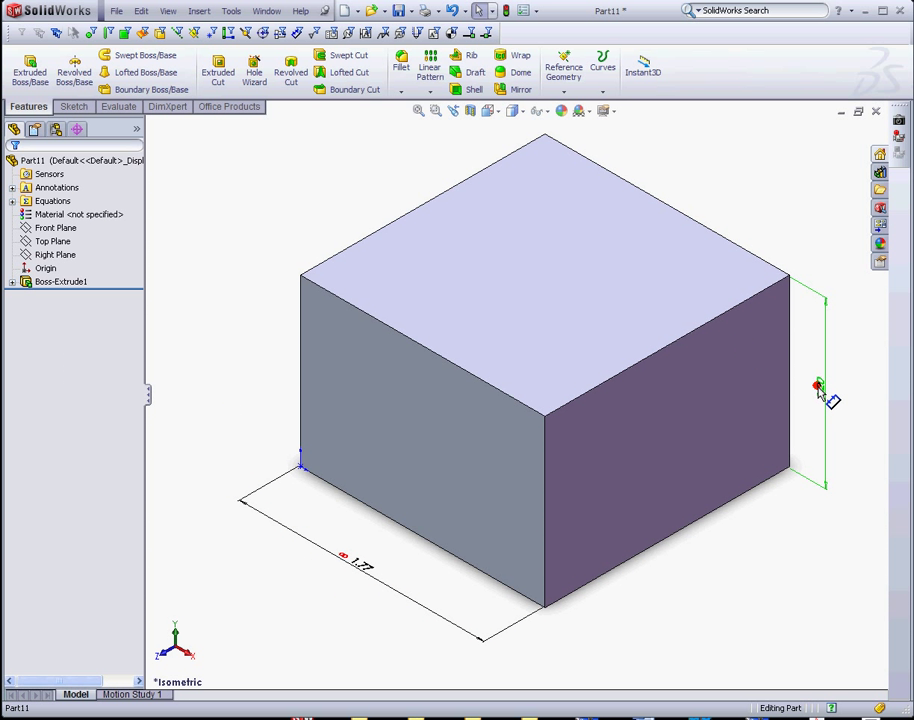
{"action": "left_click_drag", "start_coordinate": [818, 388], "coordinate": [838, 425]}
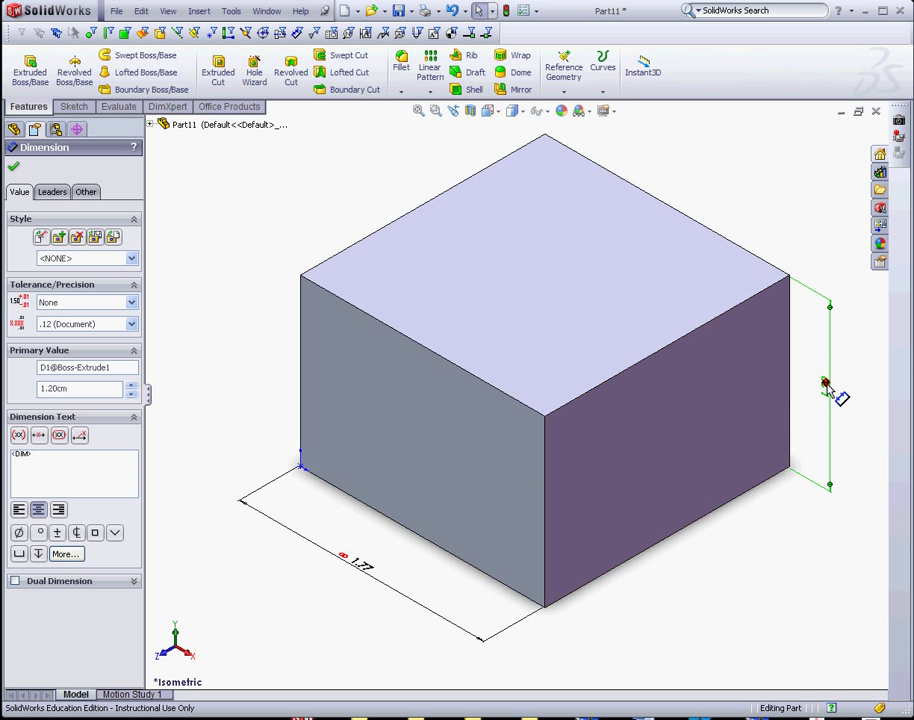
Step: Link the extrusion height D1@Boss-Extrude1 to the shared value Size
{"action": "double_click", "coordinate": [827, 386]}
{"action": "left_click", "coordinate": [869, 376]}
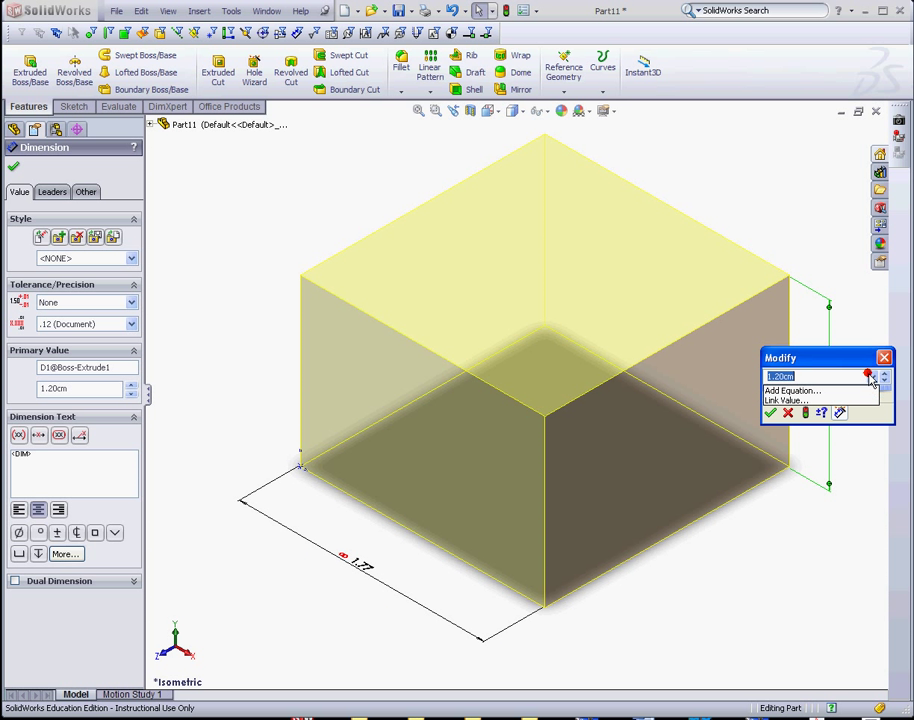
{"action": "left_click", "coordinate": [801, 401]}
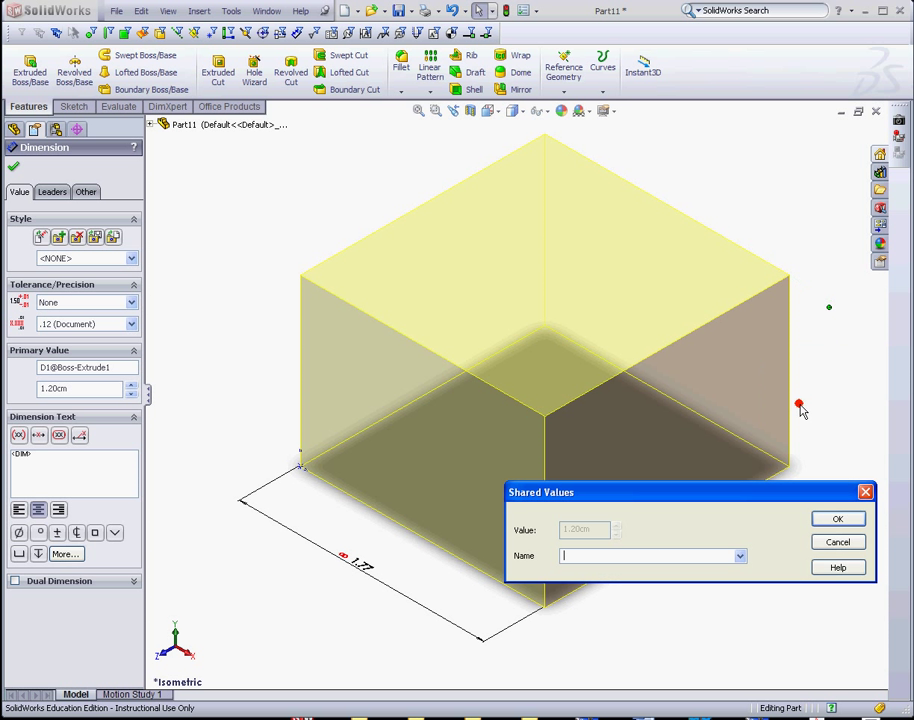
{"action": "left_click", "coordinate": [740, 556]}
{"action": "left_click", "coordinate": [580, 572]}
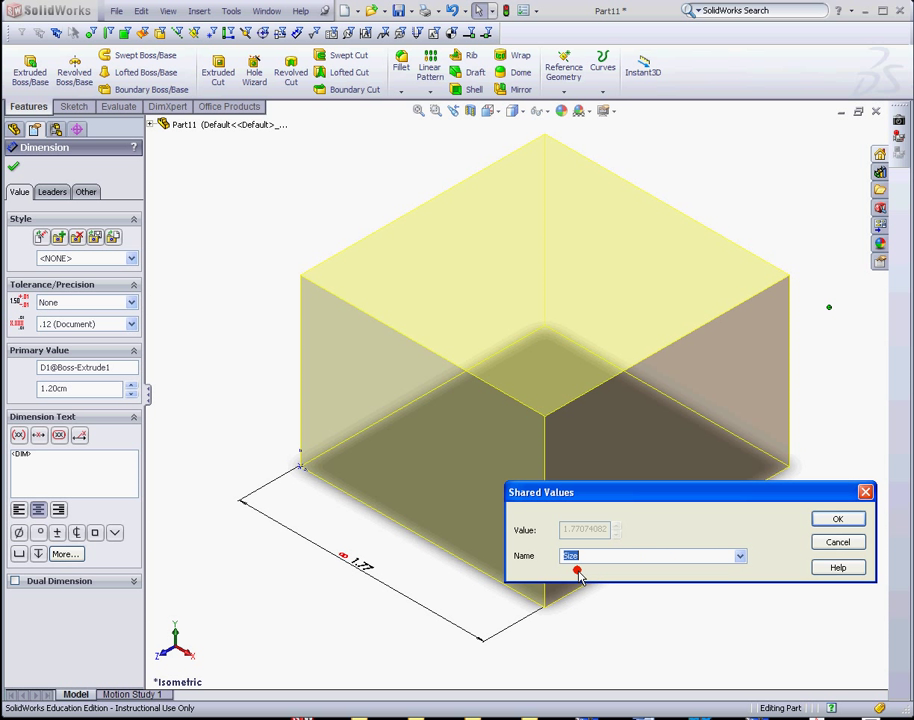
{"action": "left_click", "coordinate": [830, 519]}
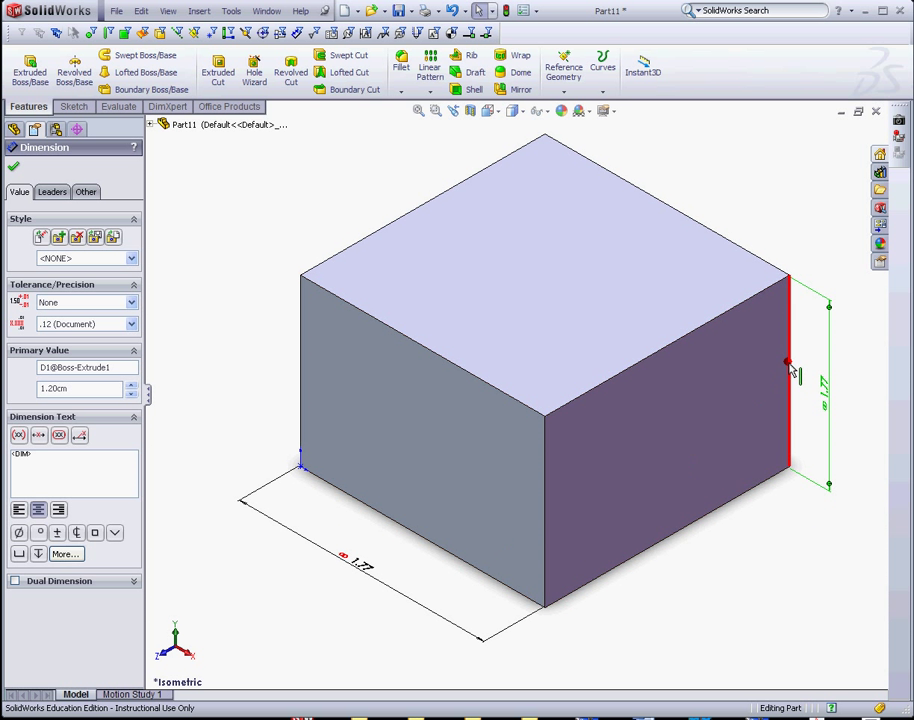
{"action": "left_click", "coordinate": [493, 111]}
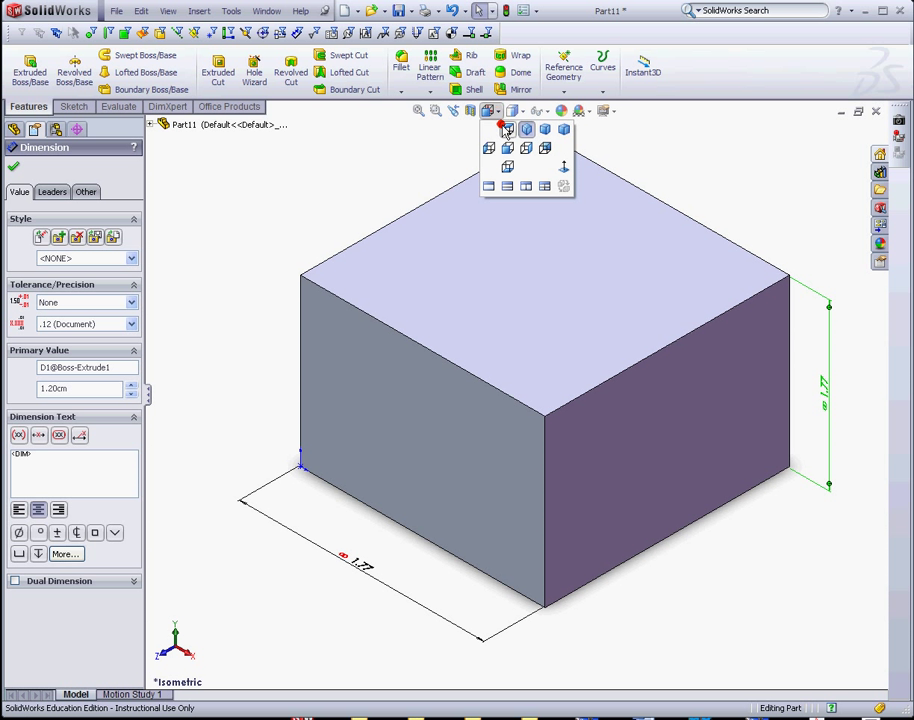
Step: Switch to Trimetric view, close the dimension editor, and rebuild so the part becomes a 1.77 cube
{"action": "left_click", "coordinate": [545, 132]}
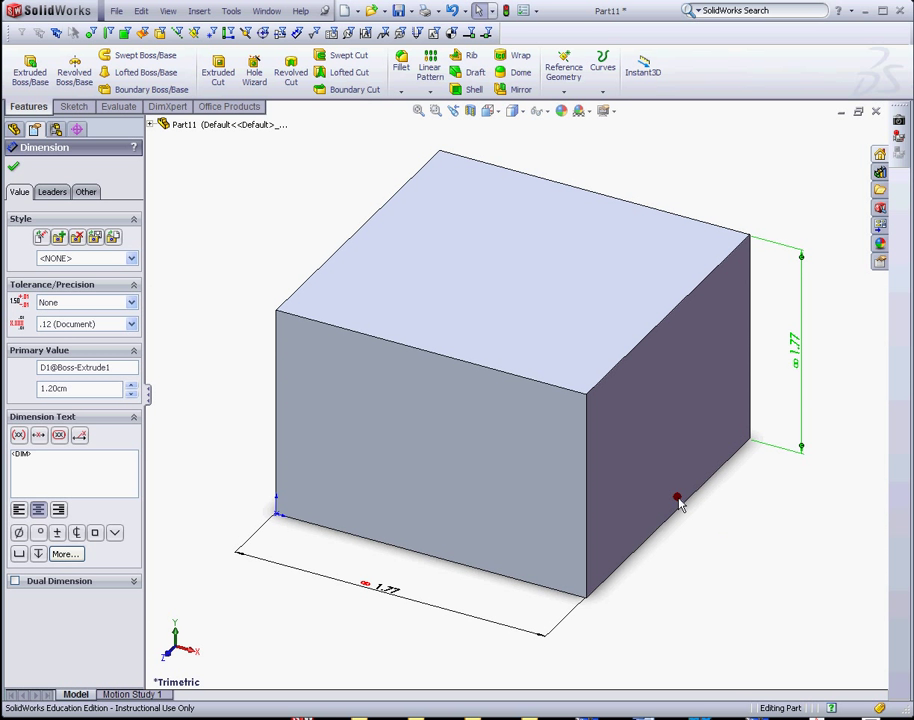
{"action": "left_click", "coordinate": [13, 166]}
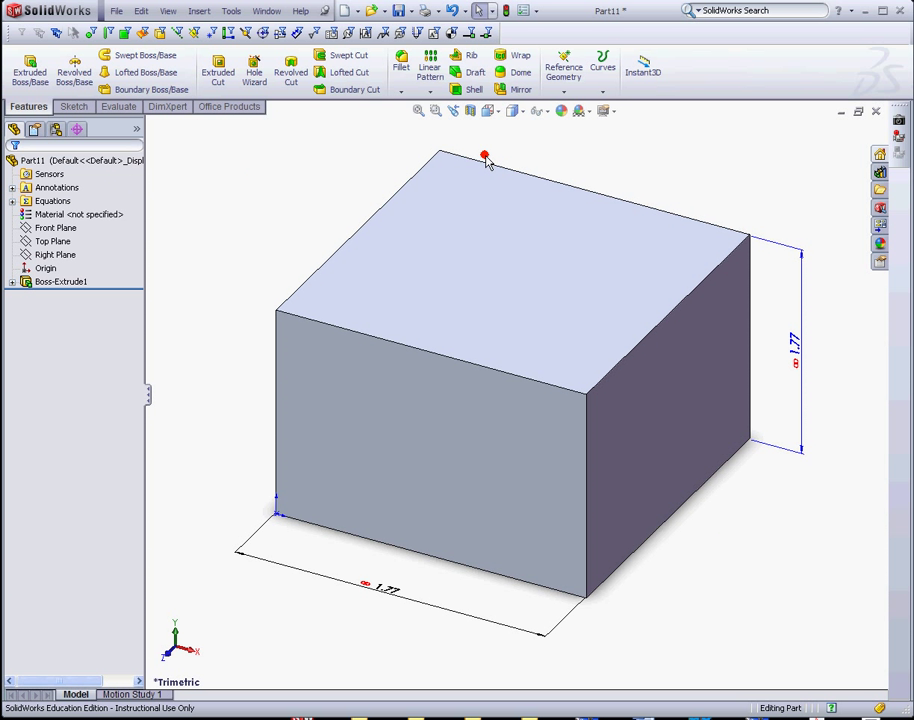
{"action": "left_click", "coordinate": [506, 11]}
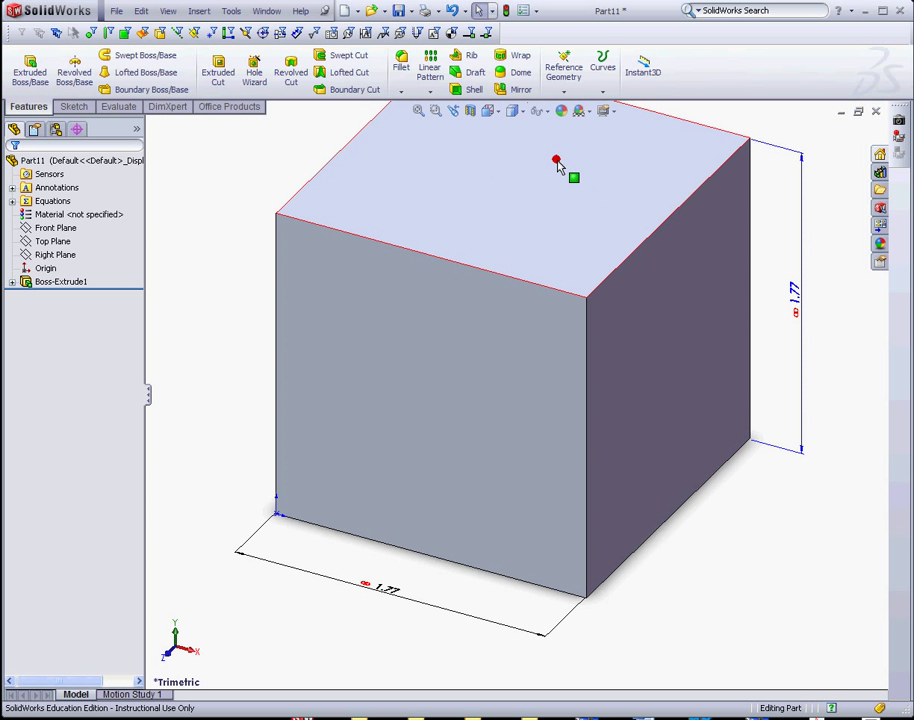
{"action": "key", "text": "f"}
{"action": "scroll", "coordinate": [537, 150], "scroll_direction": "down", "scroll_amount": 2}
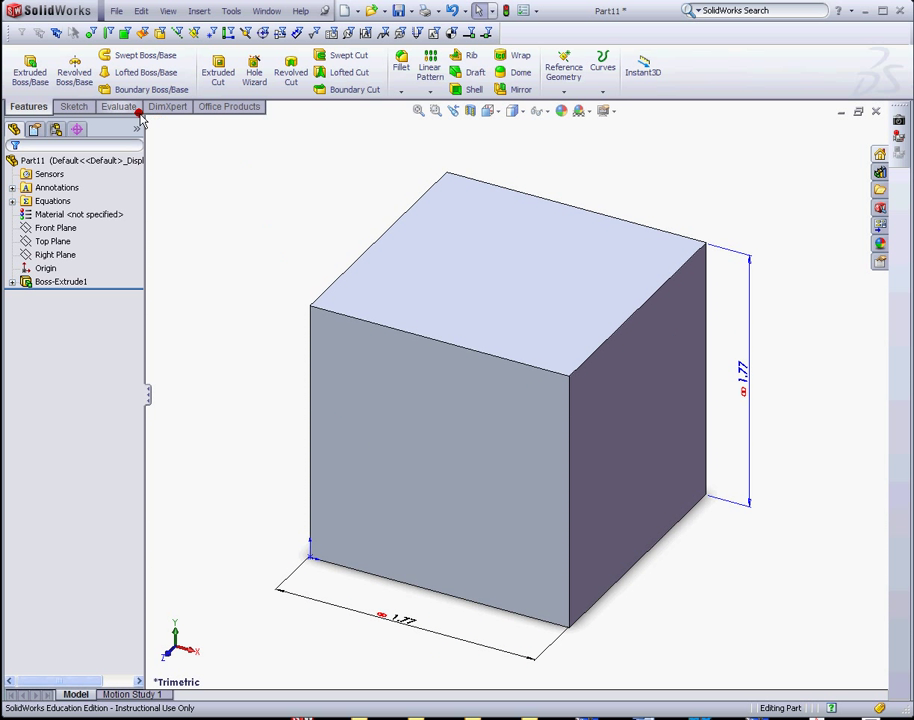
{"action": "left_click", "coordinate": [74, 106]}
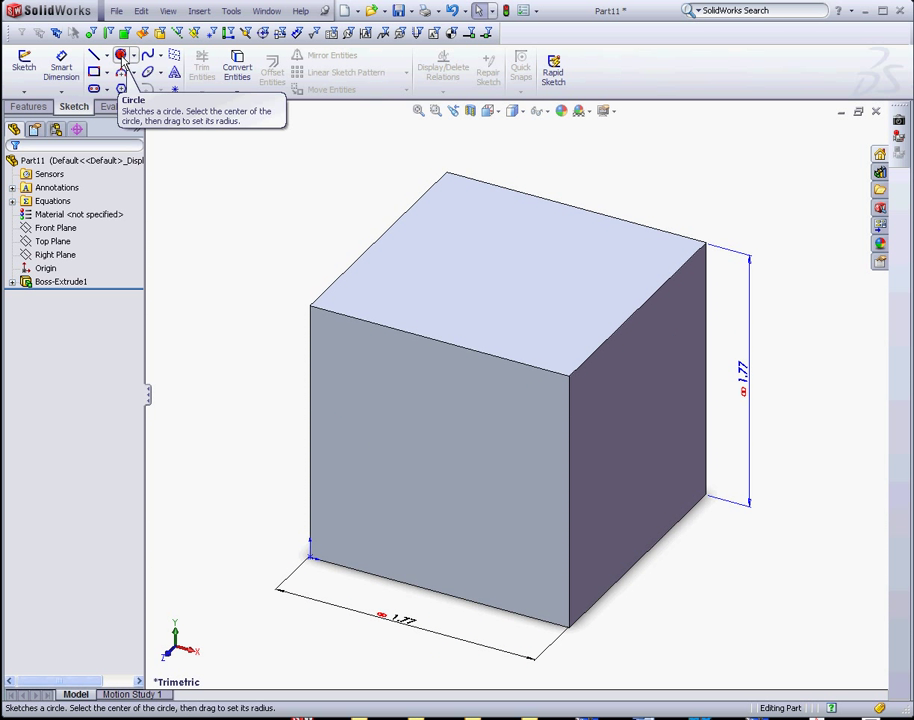
Step: On the cube's front face, draw a diagonal centerline and a circle centred at its midpoint
{"action": "left_click", "coordinate": [107, 57]}
{"action": "left_click", "coordinate": [130, 88]}
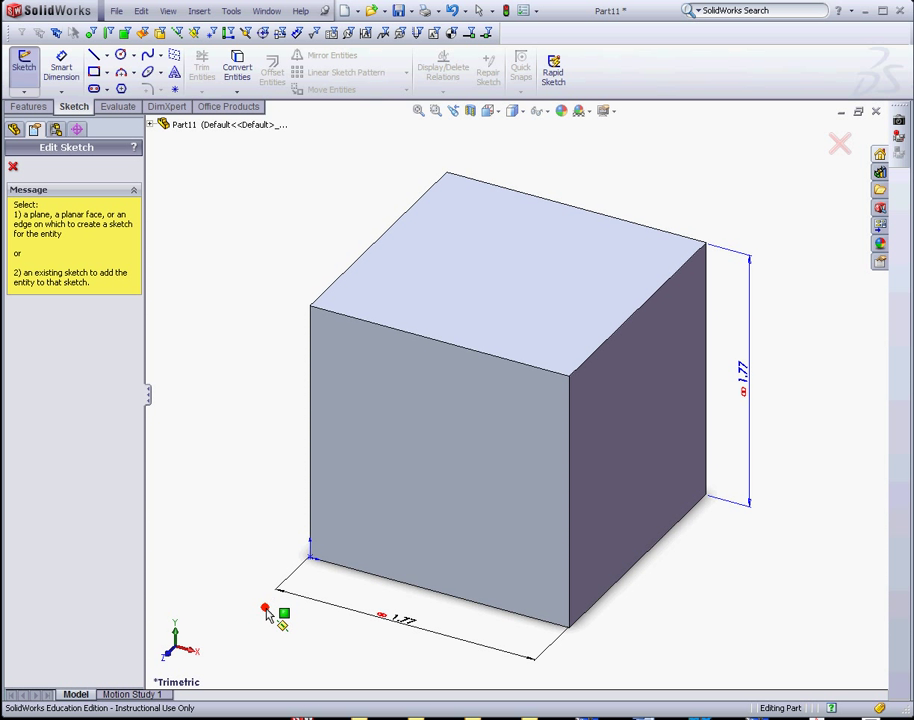
{"action": "left_click", "coordinate": [413, 487]}
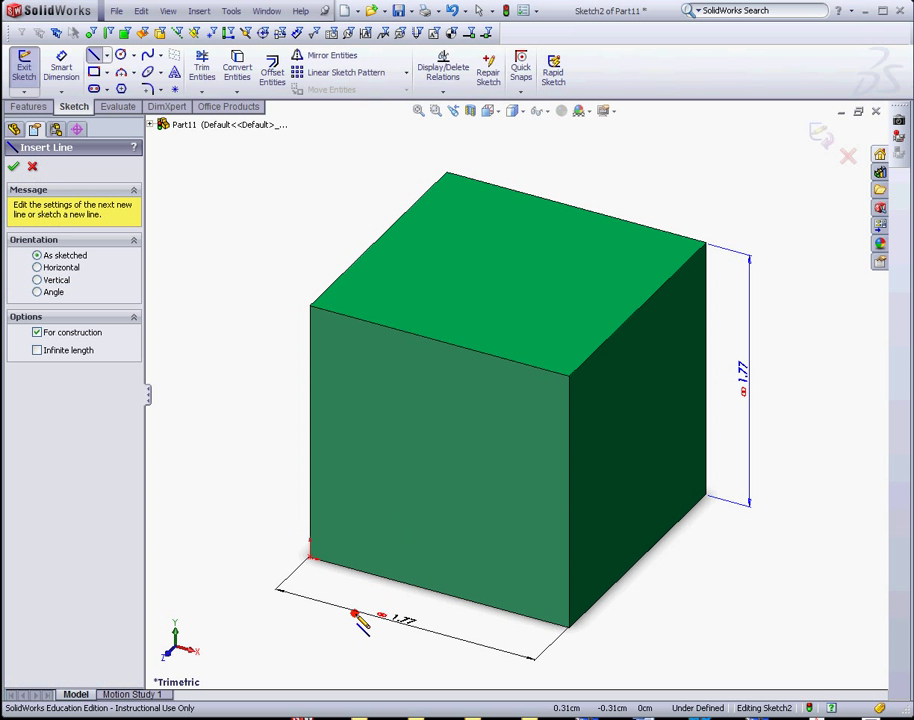
{"action": "left_click", "coordinate": [310, 557]}
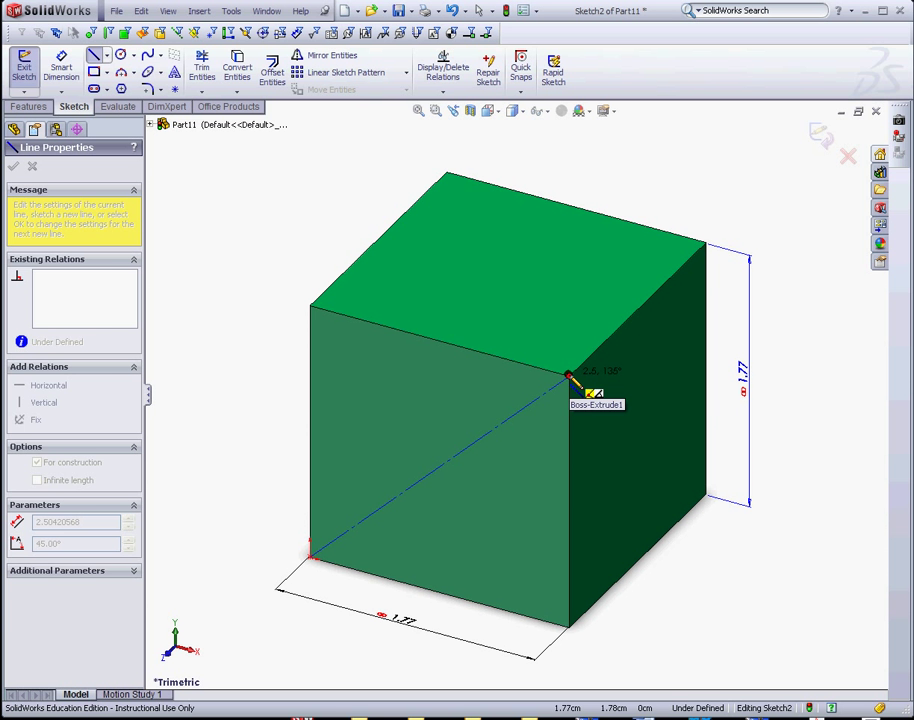
{"action": "left_click", "coordinate": [568, 376]}
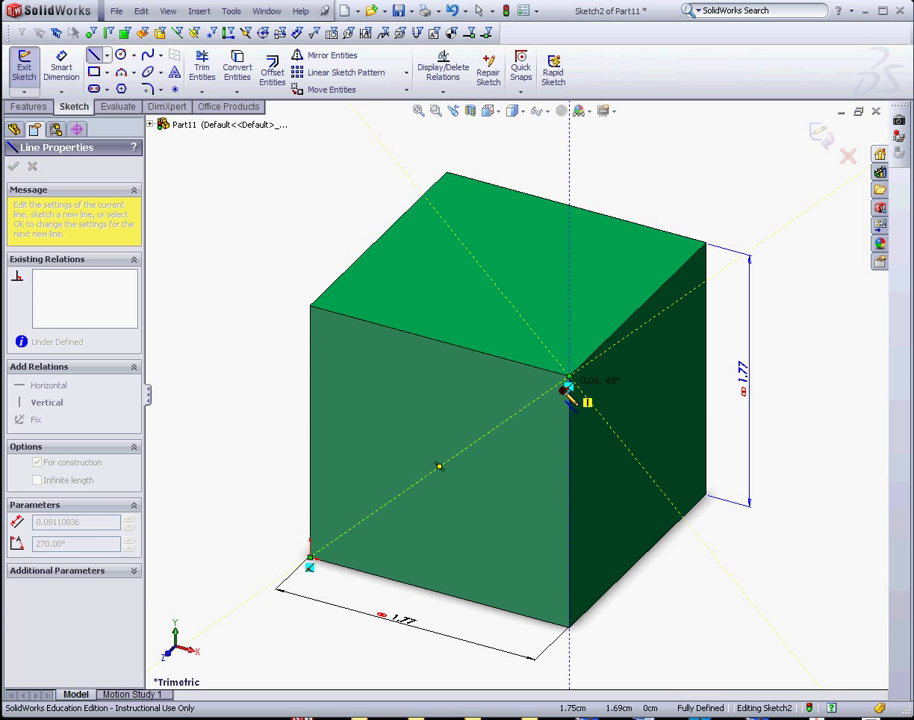
{"action": "left_click", "coordinate": [120, 56]}
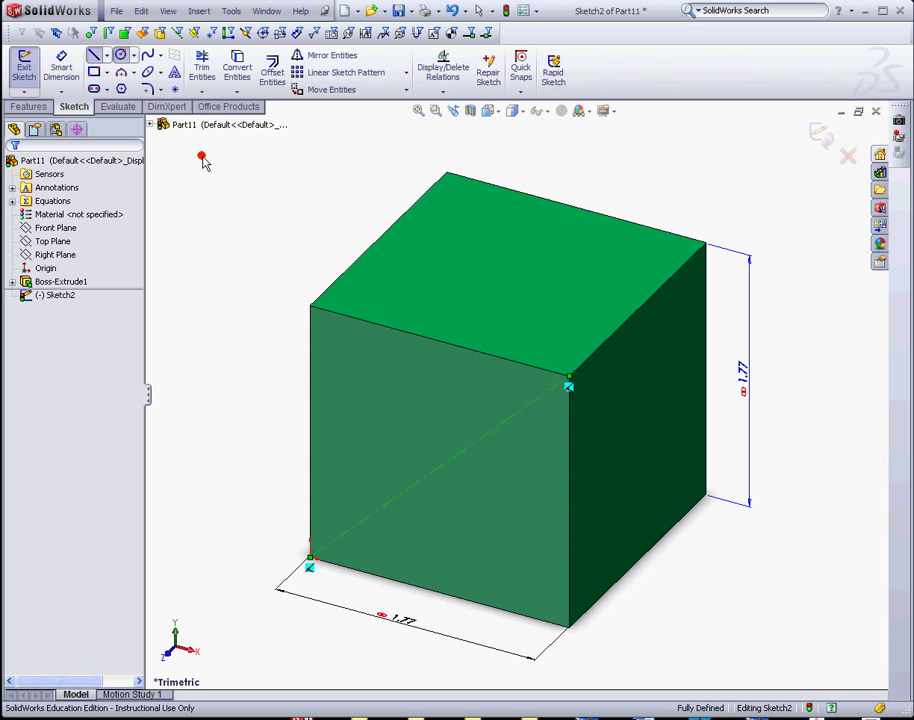
{"action": "left_click", "coordinate": [440, 467]}
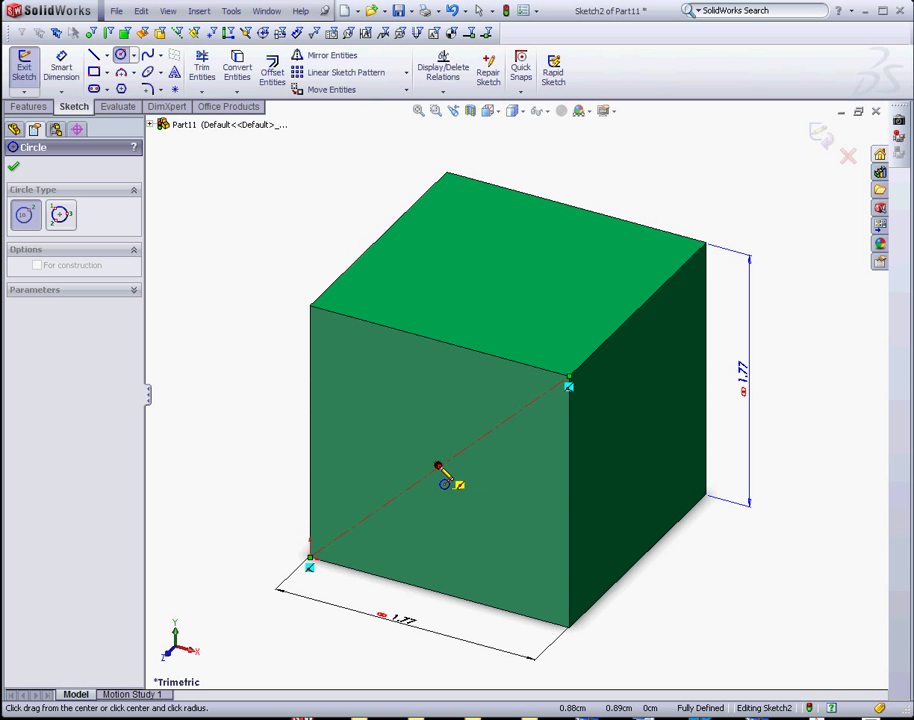
{"action": "left_click", "coordinate": [500, 551]}
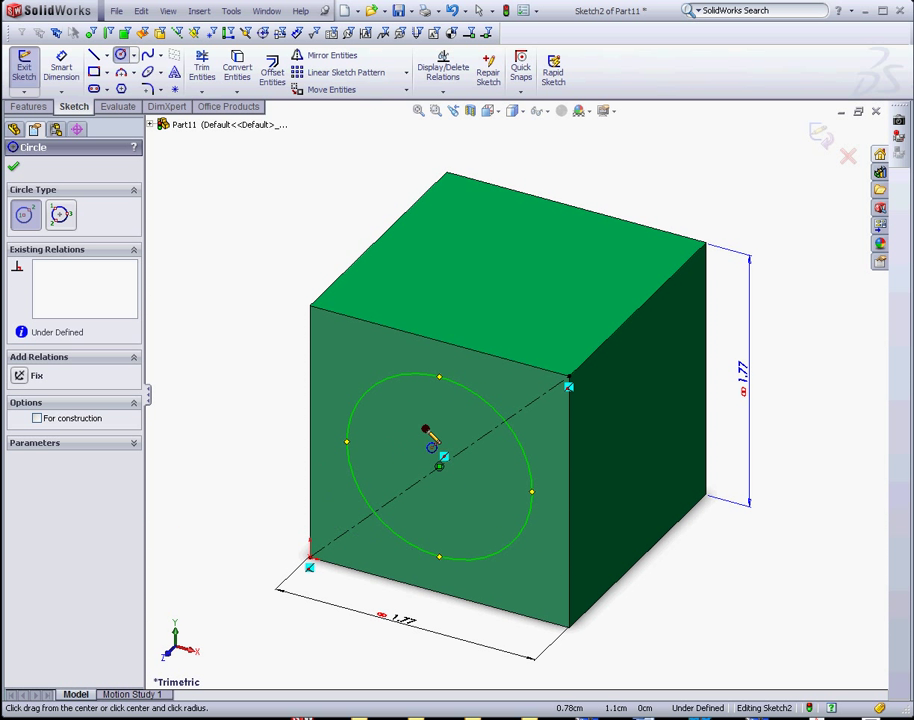
Step: Drive the circle's diameter with the equation Size/2 (0.89) and close Sketch2
{"action": "left_click", "coordinate": [58, 68]}
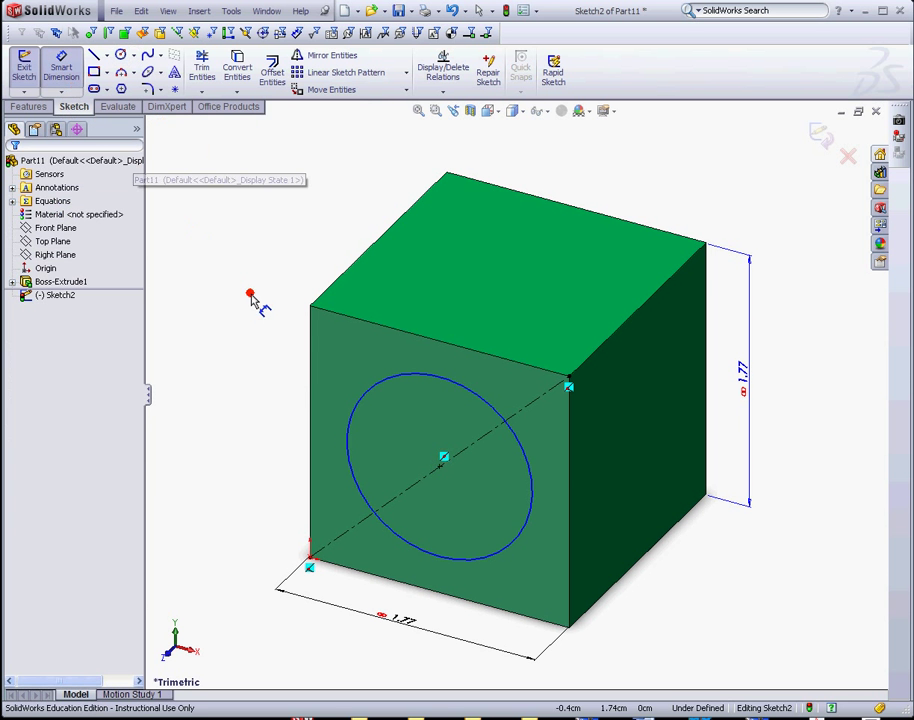
{"action": "left_click", "coordinate": [383, 383]}
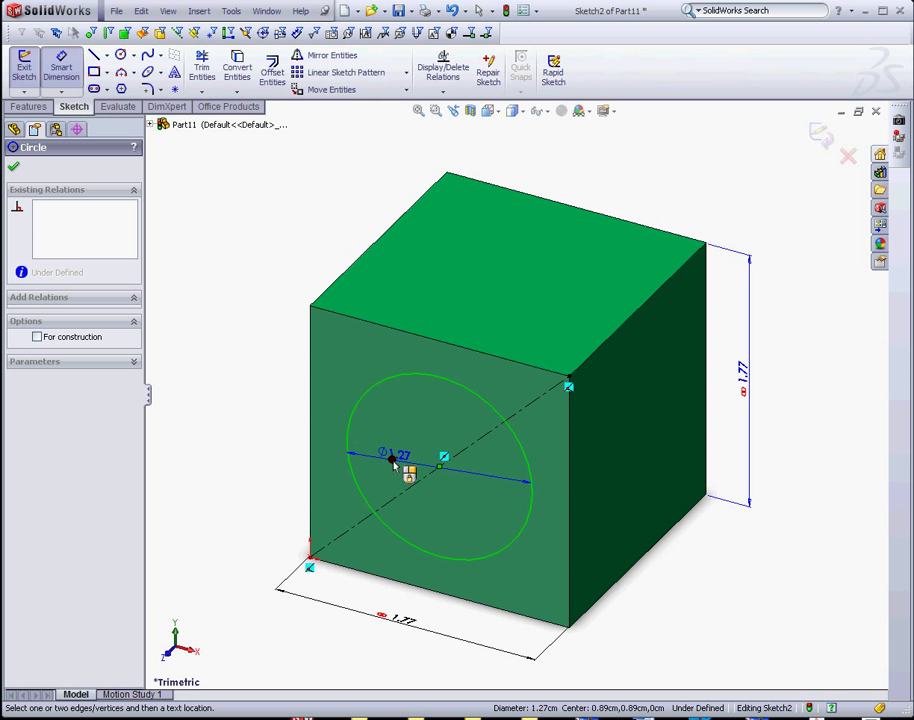
{"action": "left_click", "coordinate": [397, 462]}
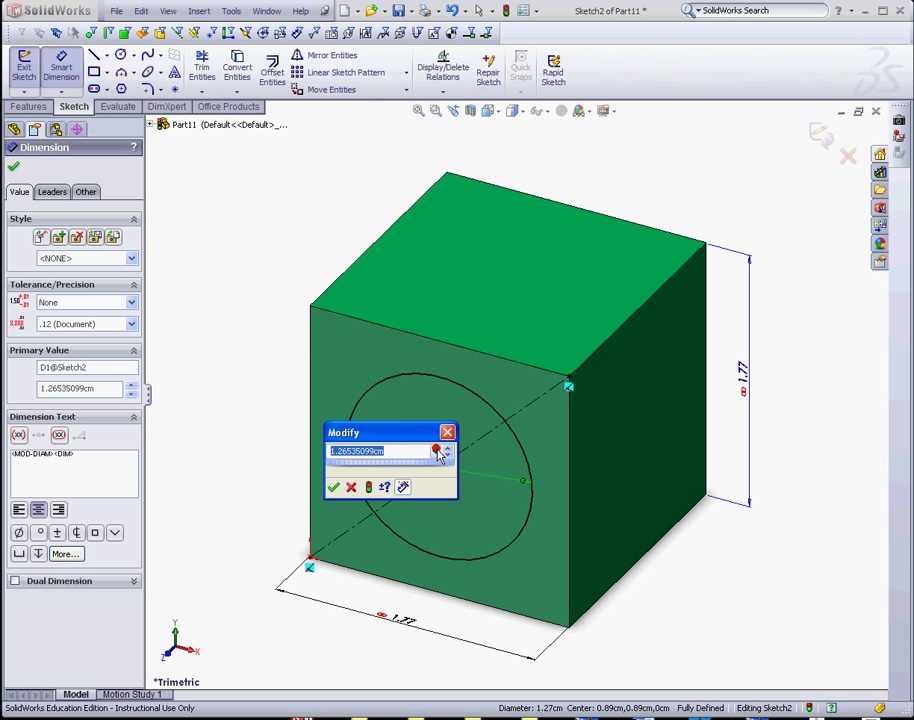
{"action": "left_click", "coordinate": [436, 452]}
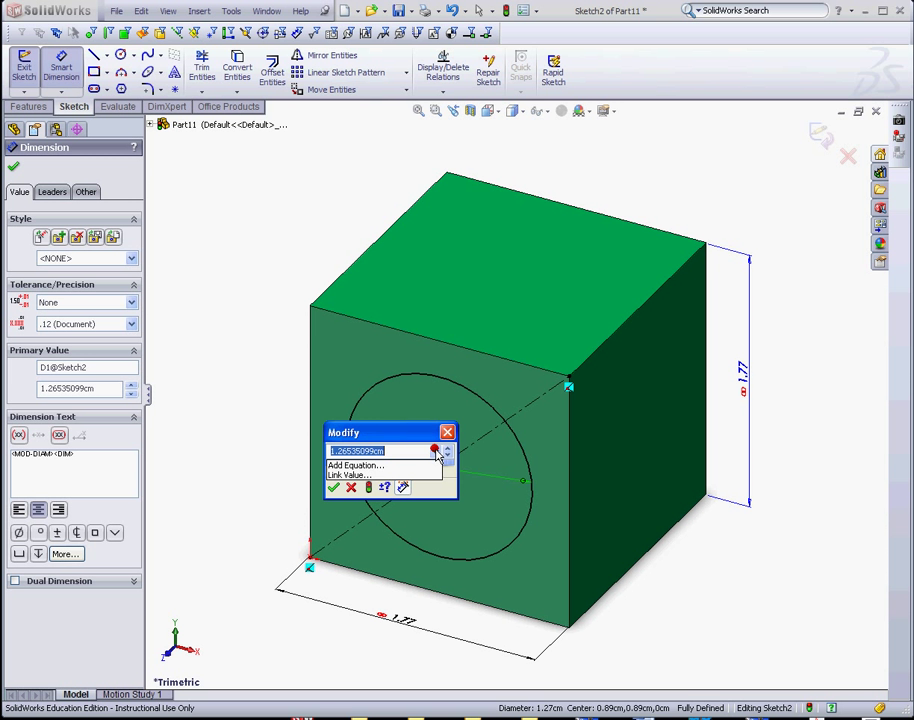
{"action": "left_click", "coordinate": [385, 466]}
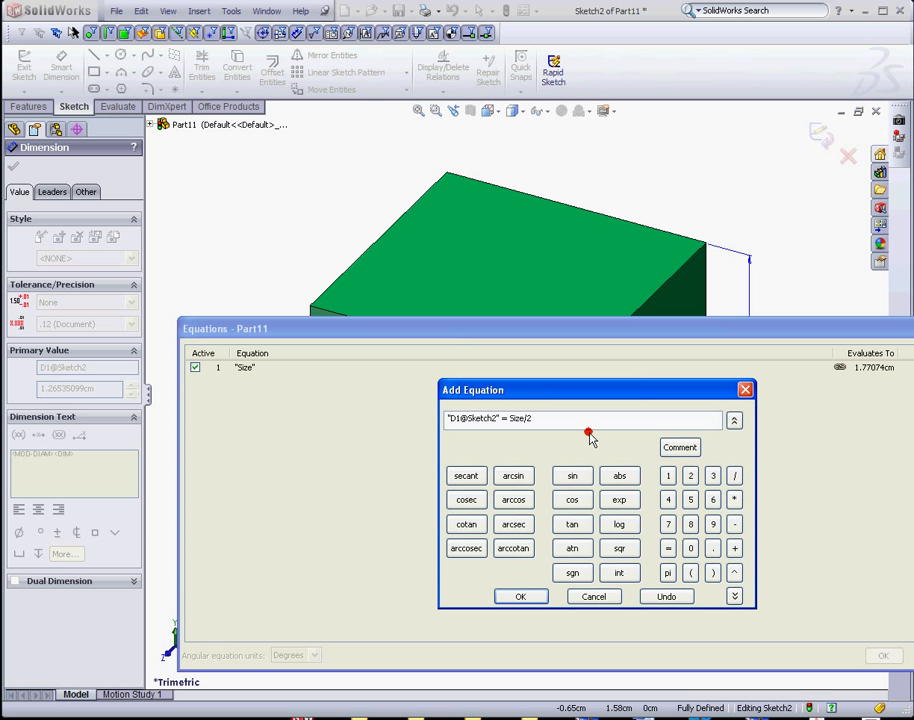
{"action": "left_click", "coordinate": [520, 596]}
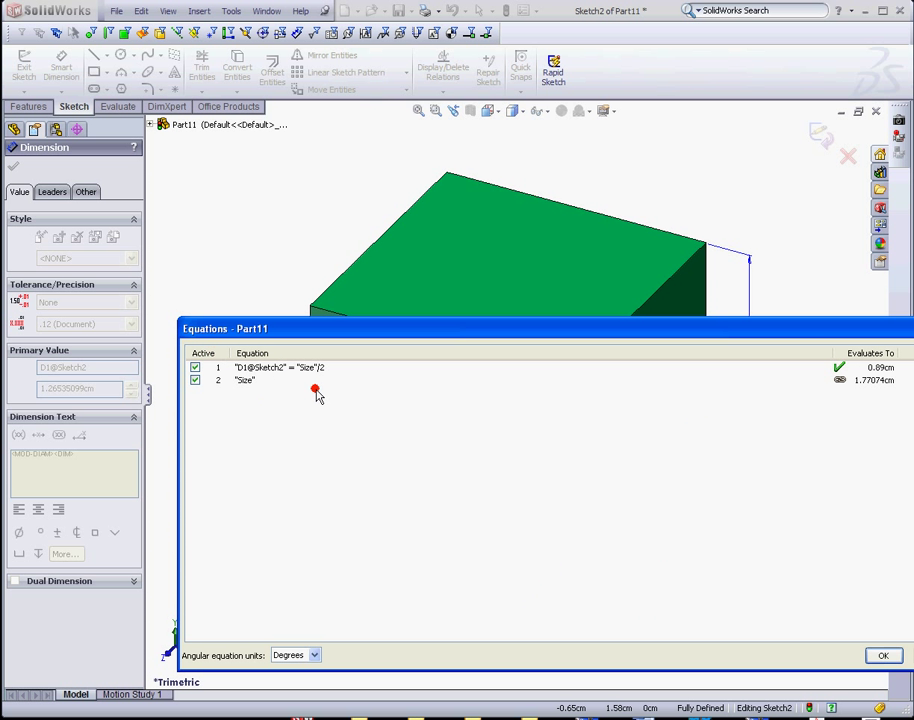
{"action": "left_click", "coordinate": [886, 655]}
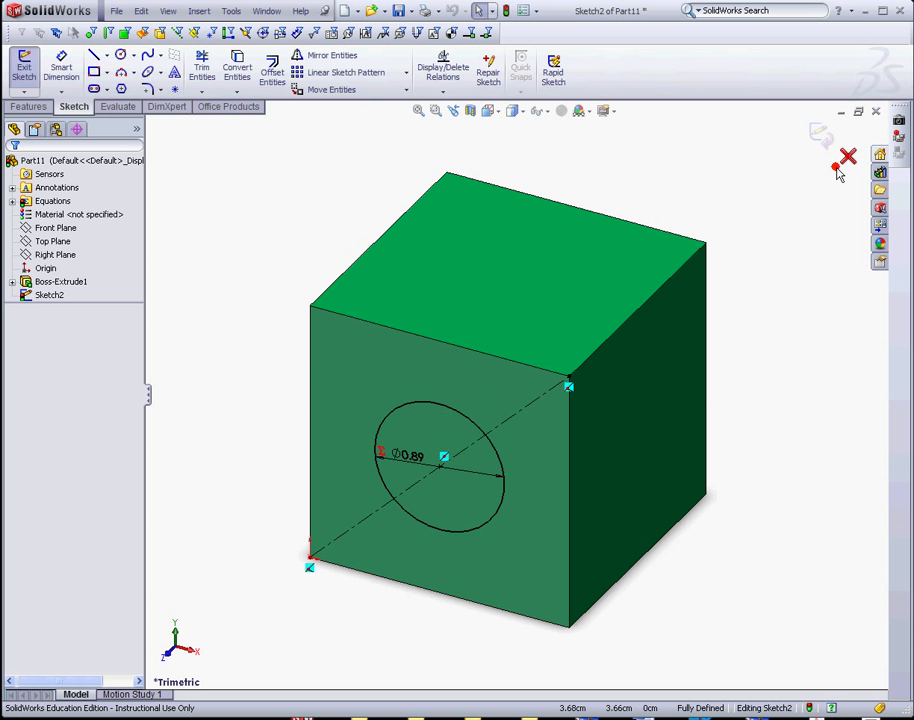
{"action": "left_click", "coordinate": [819, 136]}
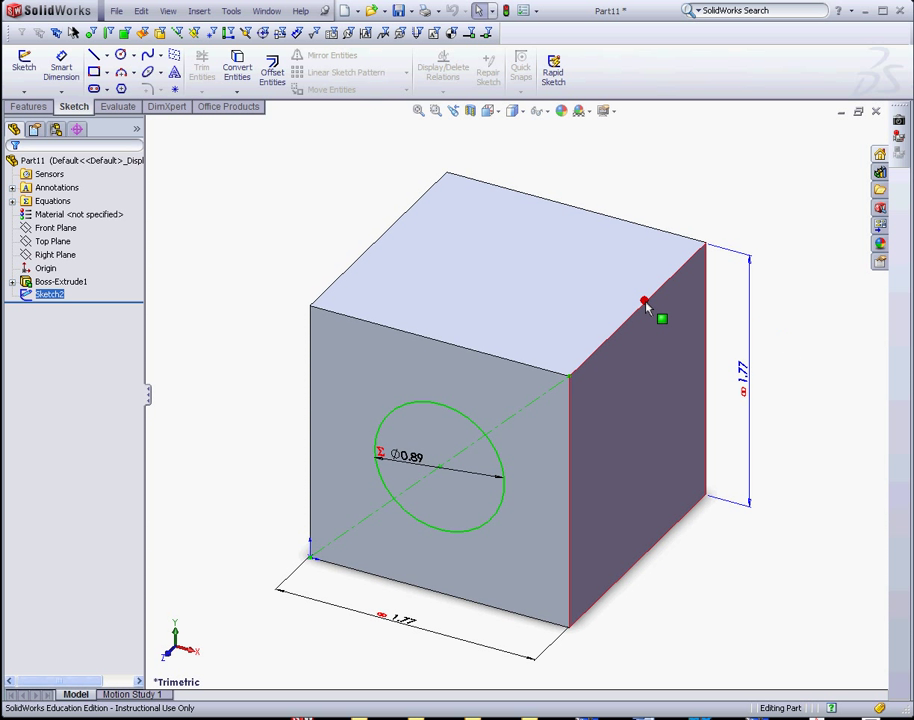
Step: Cut the 0.89 circle with a Through All extruded cut to bore a hole through the cube
{"action": "left_click", "coordinate": [30, 107]}
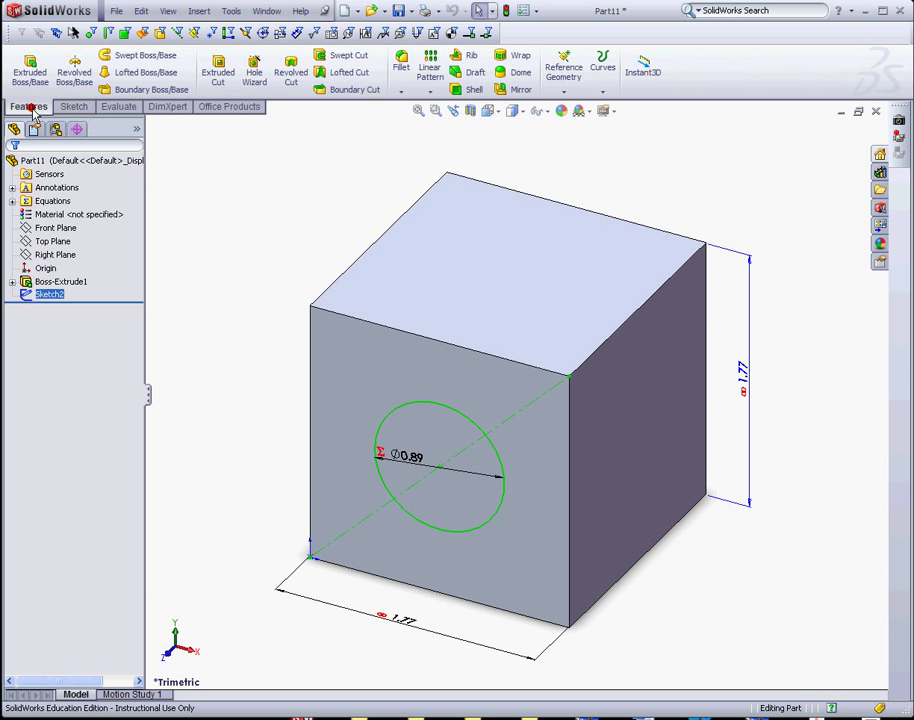
{"action": "left_click", "coordinate": [218, 70]}
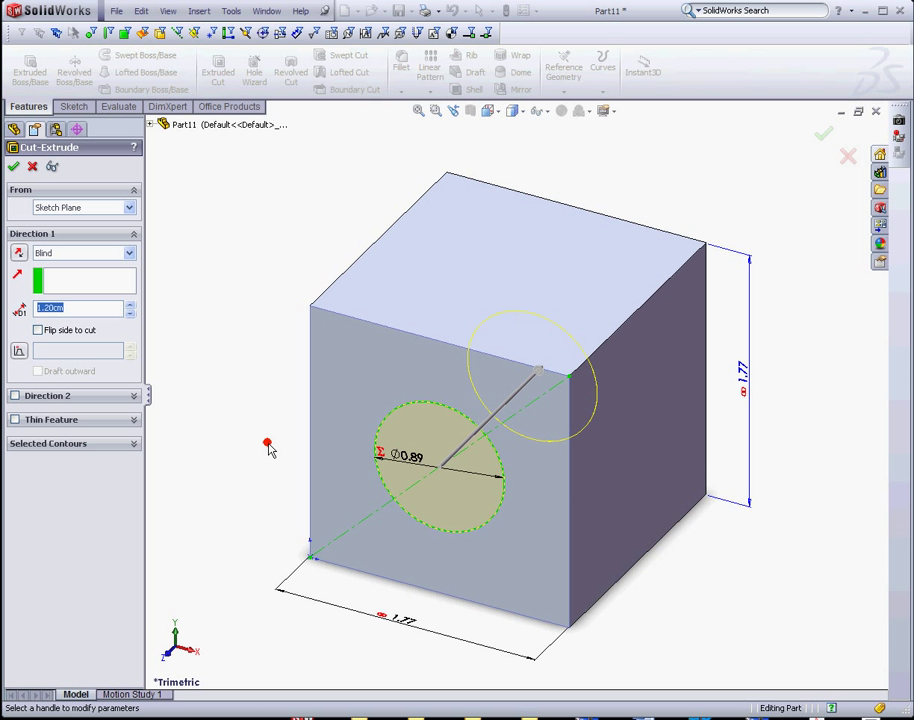
{"action": "left_click", "coordinate": [72, 252]}
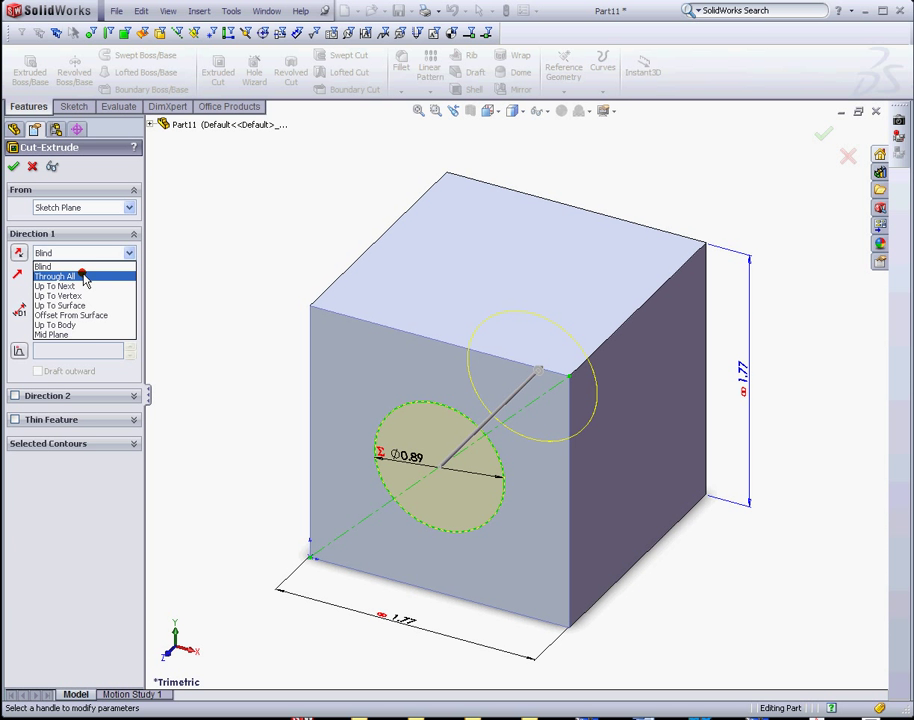
{"action": "left_click", "coordinate": [84, 278]}
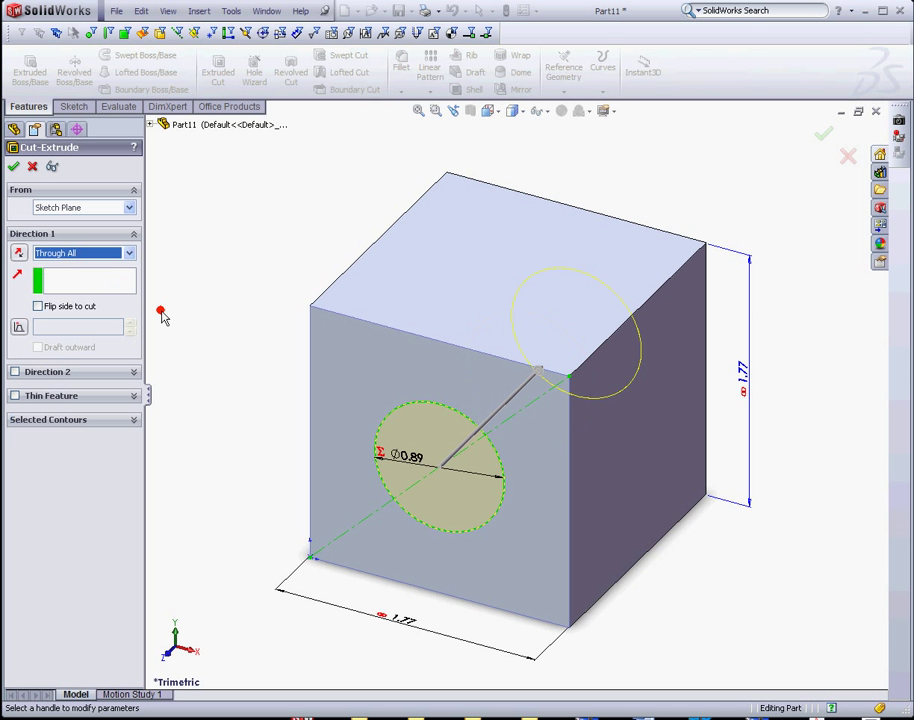
{"action": "left_click", "coordinate": [823, 133]}
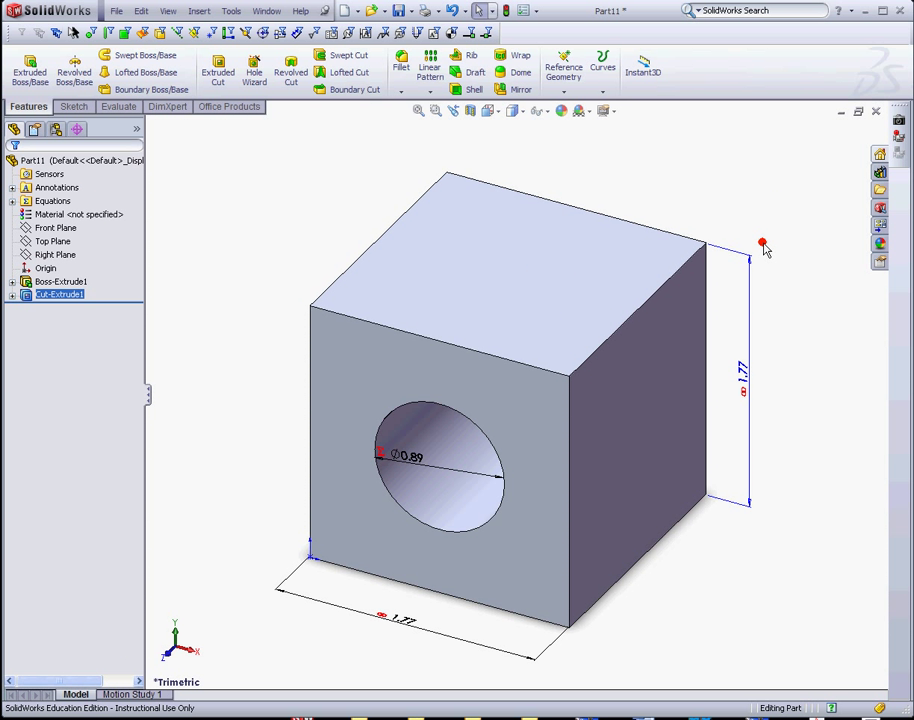
{"action": "mouse_move", "coordinate": [575, 200]}
{"action": "middle_mouse_down"}
{"action": "mouse_move", "coordinate": [406, 361]}
{"action": "mouse_move", "coordinate": [624, 406]}
{"action": "mouse_move", "coordinate": [477, 434]}
{"action": "mouse_move", "coordinate": [570, 547]}
{"action": "mouse_move", "coordinate": [543, 431]}
{"action": "mouse_move", "coordinate": [465, 453]}
{"action": "mouse_move", "coordinate": [569, 453]}
{"action": "mouse_move", "coordinate": [618, 361]}
{"action": "mouse_move", "coordinate": [526, 457]}
{"action": "mouse_move", "coordinate": [535, 469]}
{"action": "mouse_move", "coordinate": [559, 463]}
{"action": "mouse_move", "coordinate": [543, 466]}
{"action": "mouse_move", "coordinate": [587, 496]}
{"action": "middle_mouse_up"}
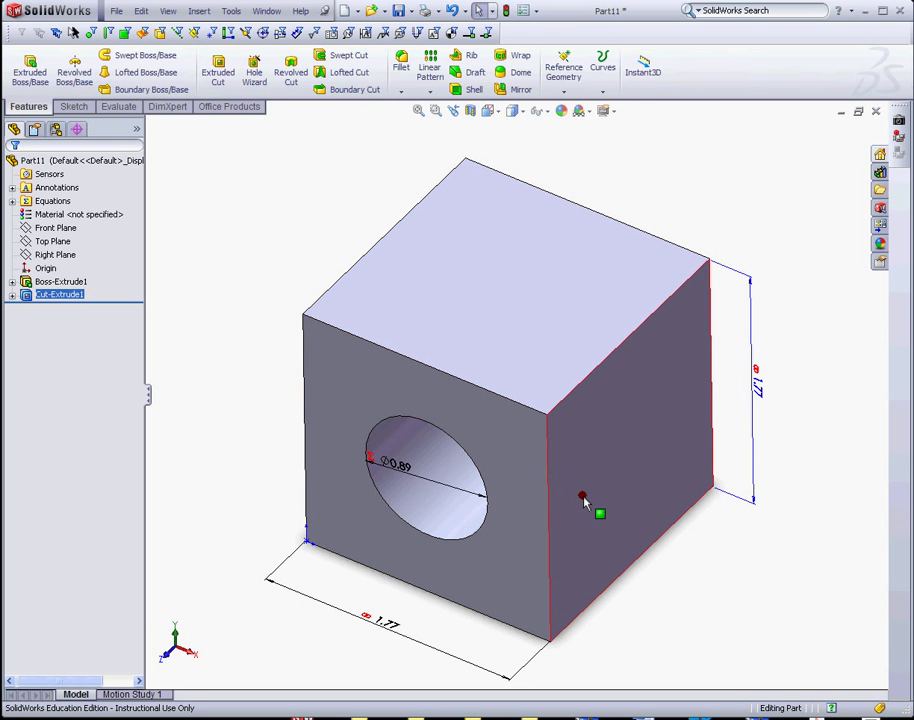
{"action": "left_click", "coordinate": [488, 111]}
{"action": "left_click", "coordinate": [522, 130]}
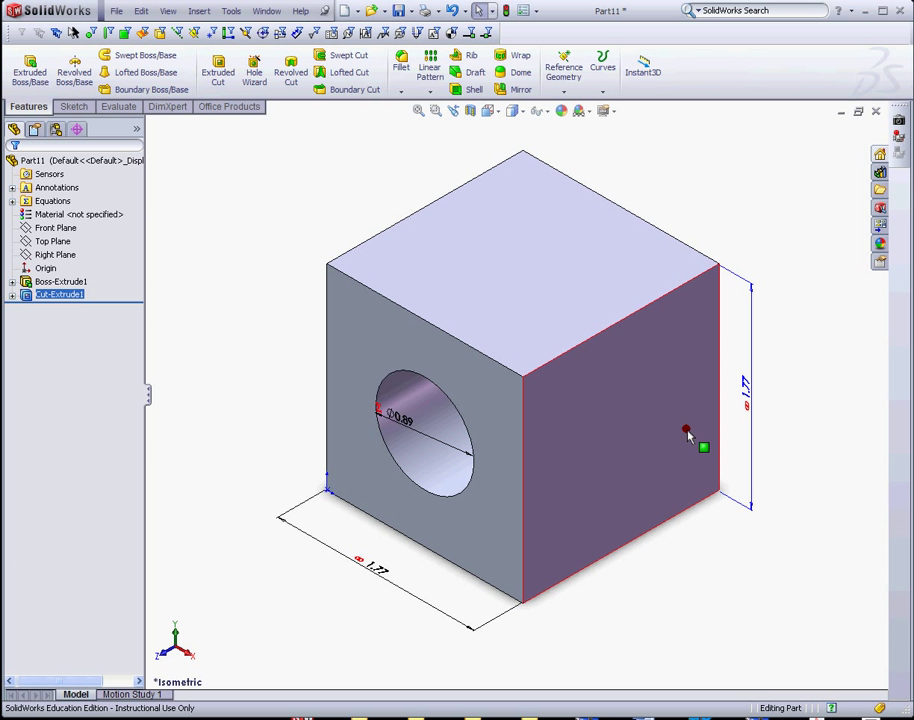
{"action": "double_click", "coordinate": [750, 388]}
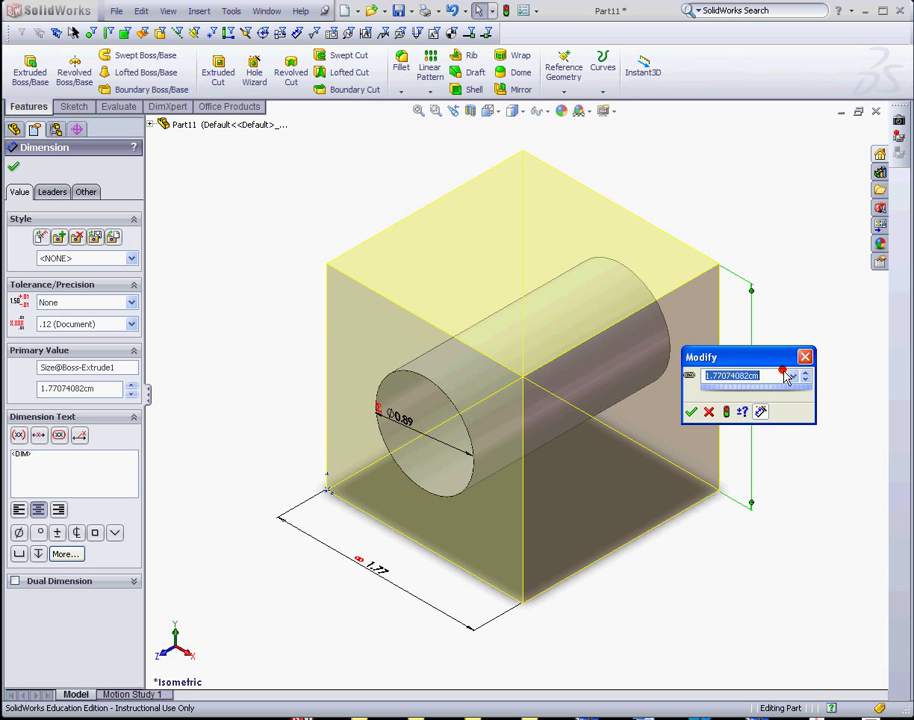
{"action": "type", "text": "2"}
{"action": "key", "text": "Return"}
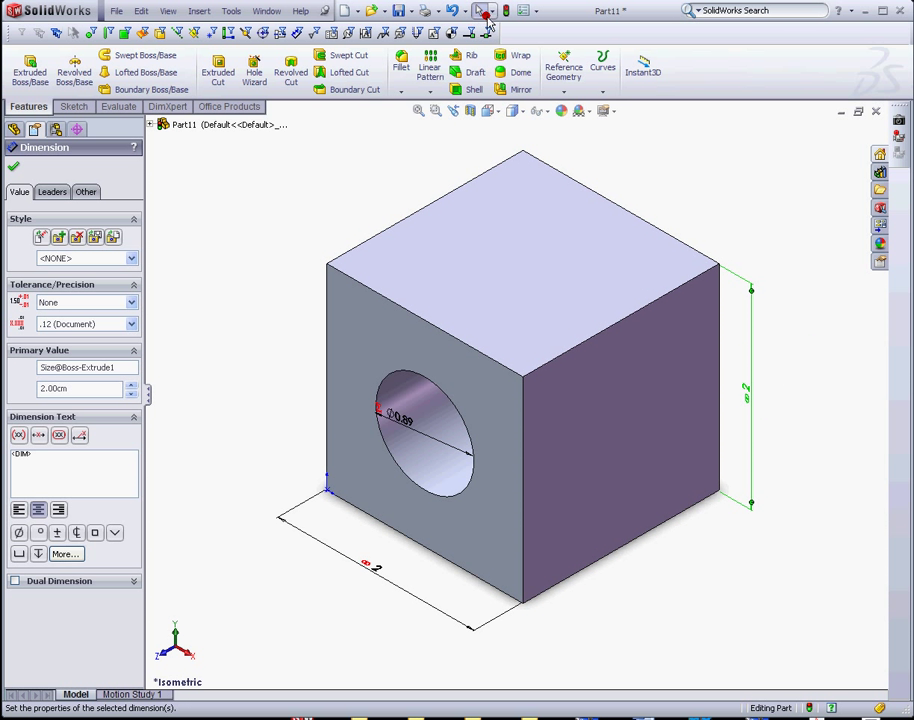
{"action": "left_click", "coordinate": [506, 10]}
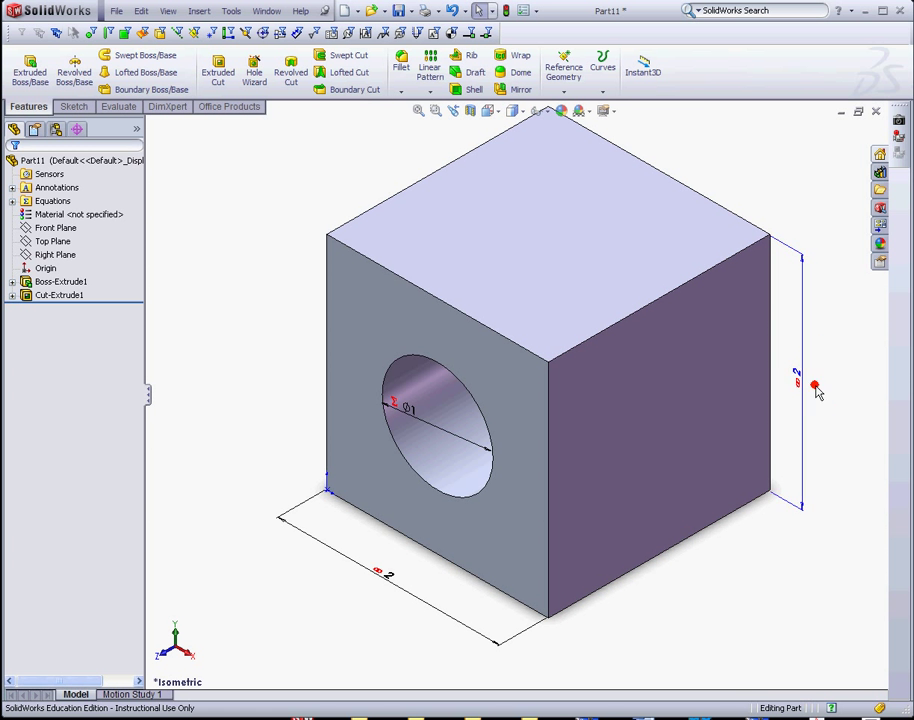
{"action": "key", "text": "f"}
{"action": "scroll", "coordinate": [740, 300], "scroll_direction": "down", "scroll_amount": 2}
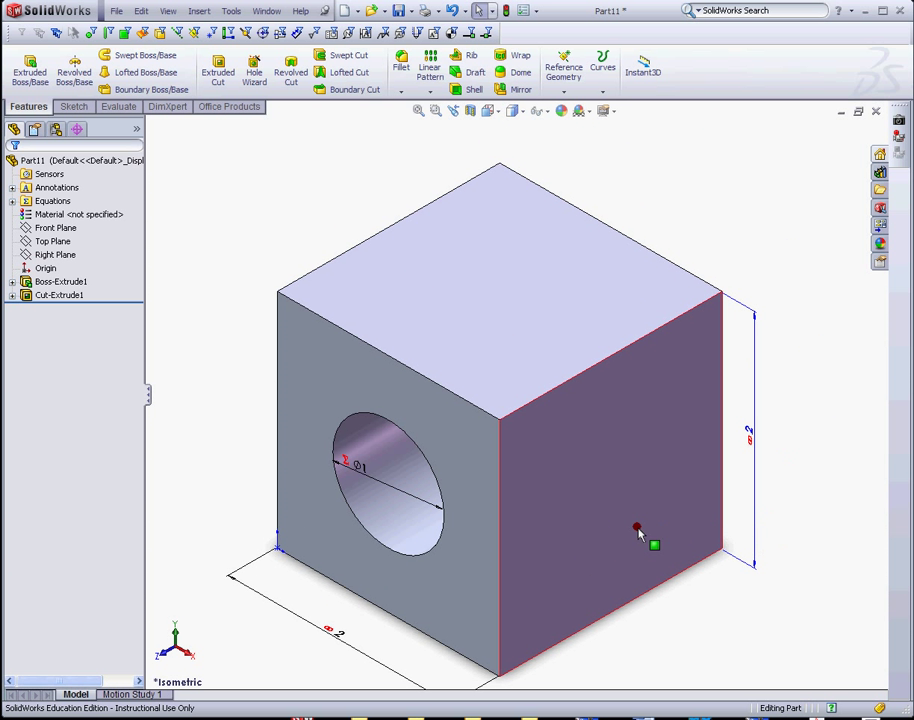
{"action": "scroll", "coordinate": [680, 565], "scroll_direction": "up", "scroll_amount": 2}
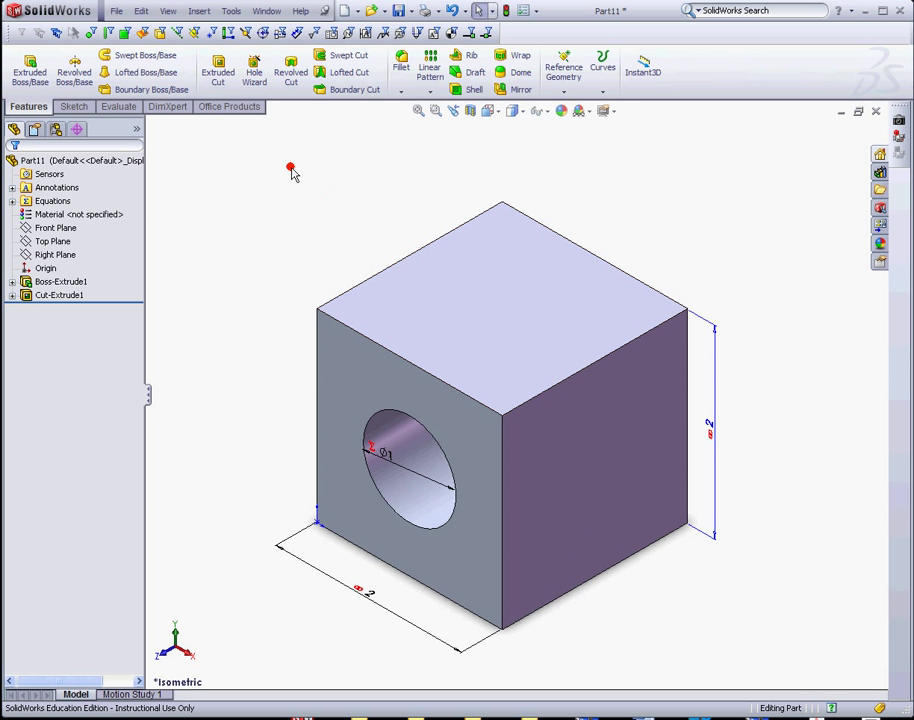
Step: Create reference plane Plane1 through the cube's top-right and bottom-front edges
{"action": "left_click", "coordinate": [200, 11]}
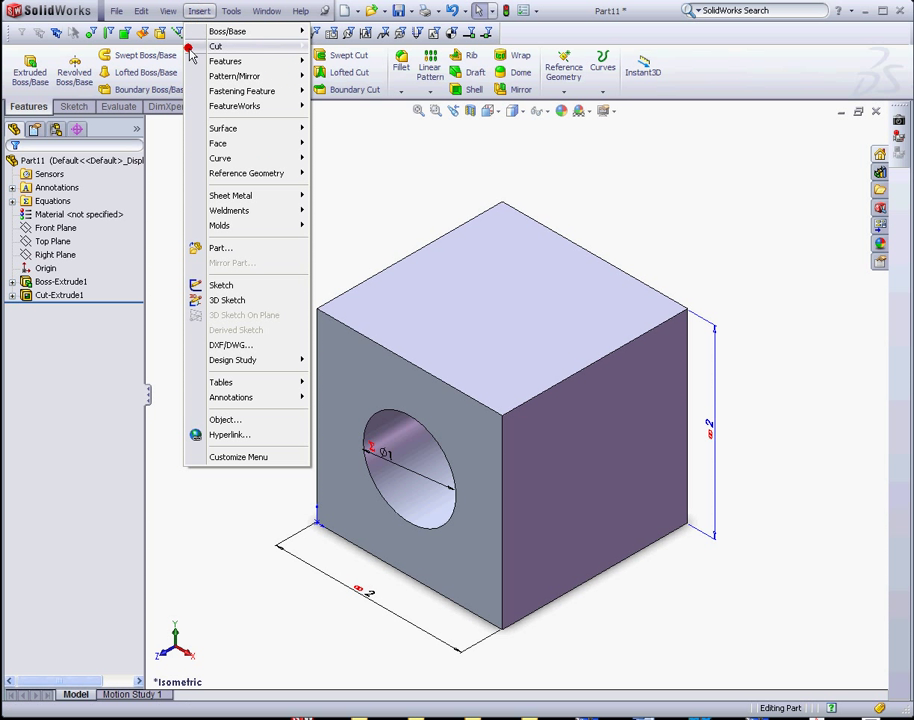
{"action": "mouse_move", "coordinate": [246, 173]}
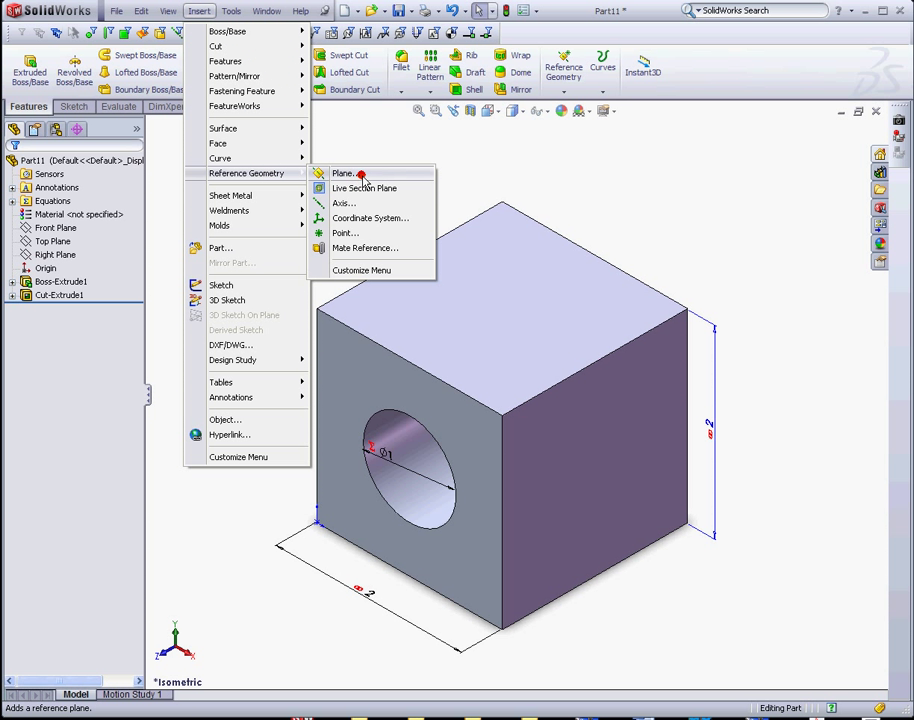
{"action": "left_click", "coordinate": [362, 177]}
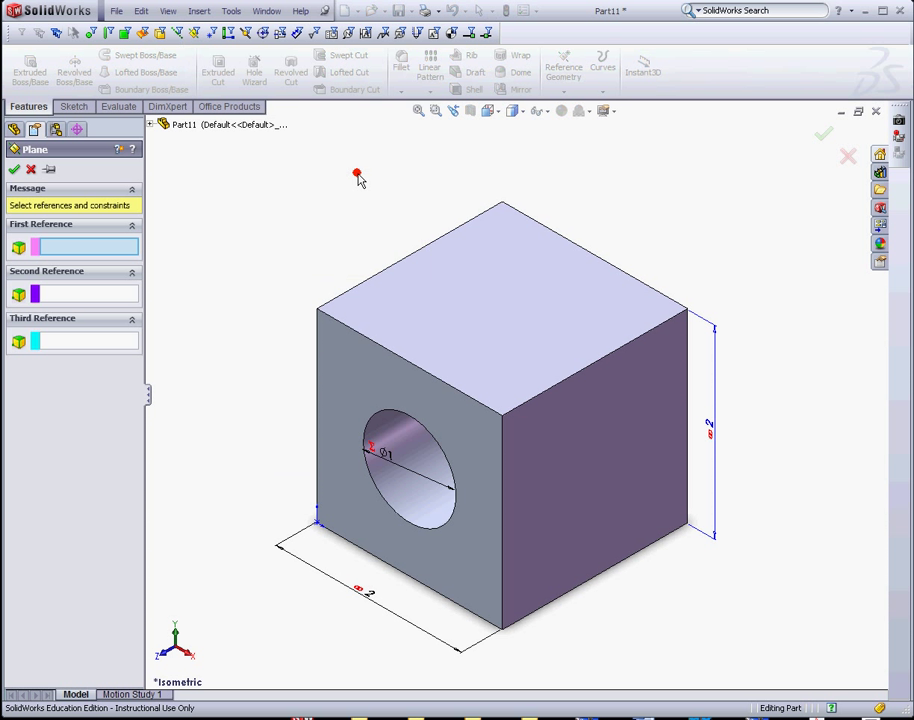
{"action": "left_click", "coordinate": [610, 266]}
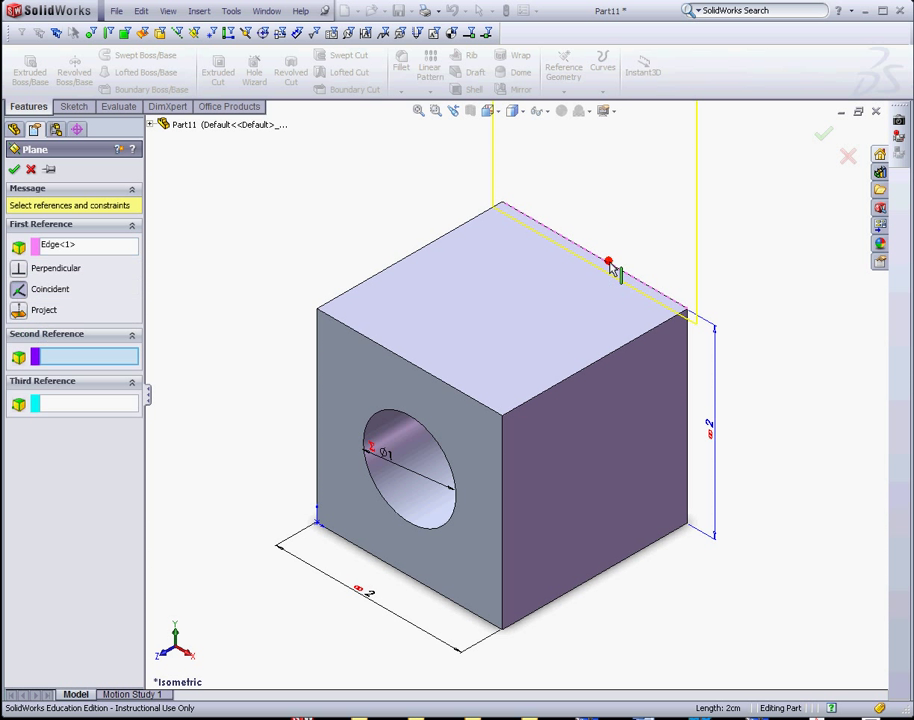
{"action": "left_click", "coordinate": [434, 597]}
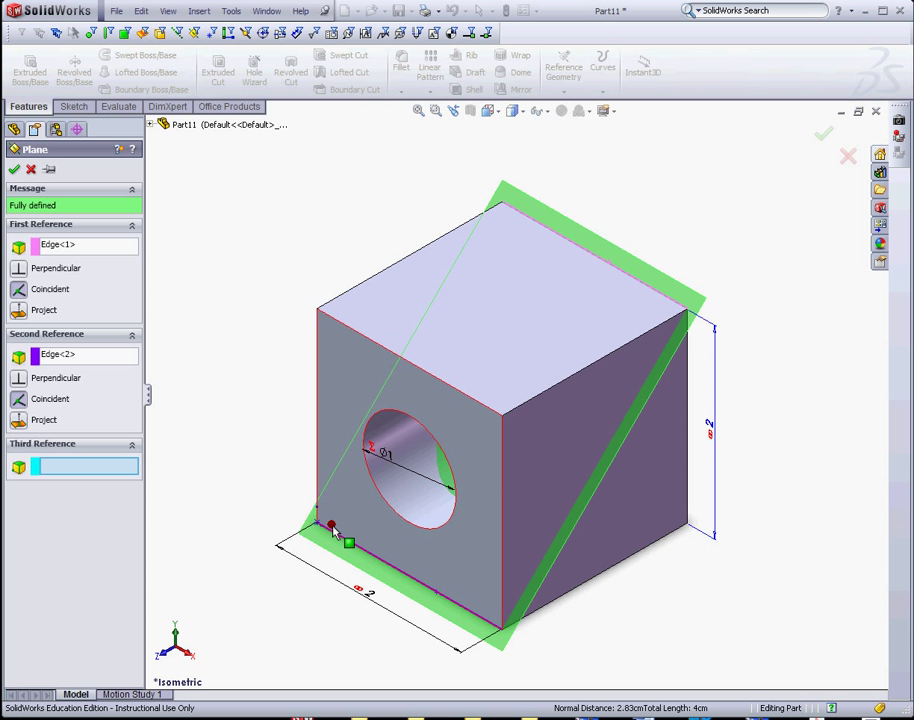
{"action": "left_click", "coordinate": [14, 169]}
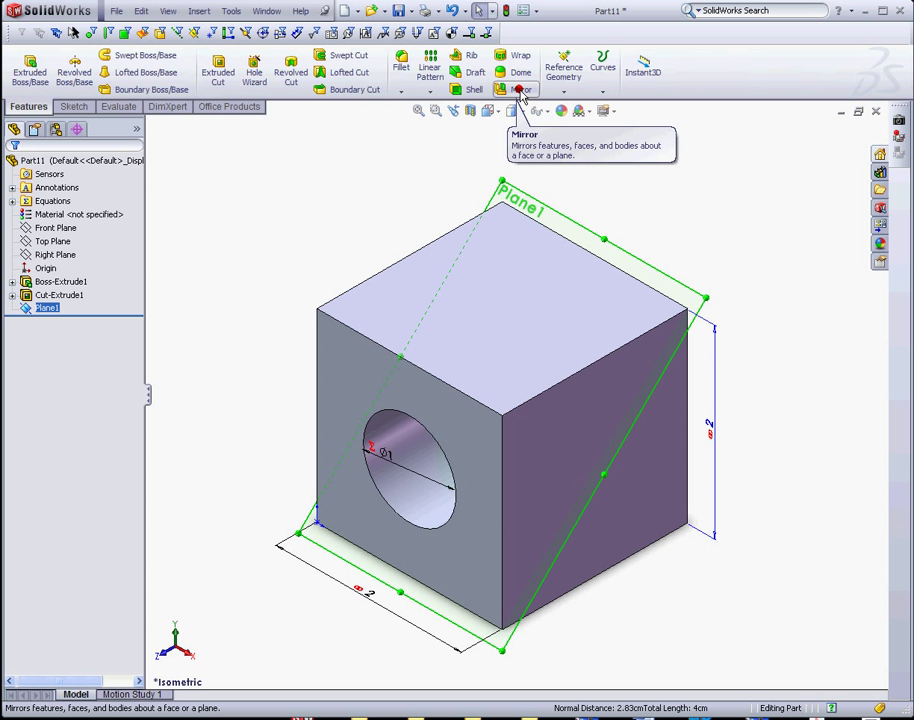
Step: Mirror Cut-Extrude1 about Plane1 to add a hole through the top face
{"action": "left_click", "coordinate": [521, 93]}
{"action": "left_click", "coordinate": [416, 505]}
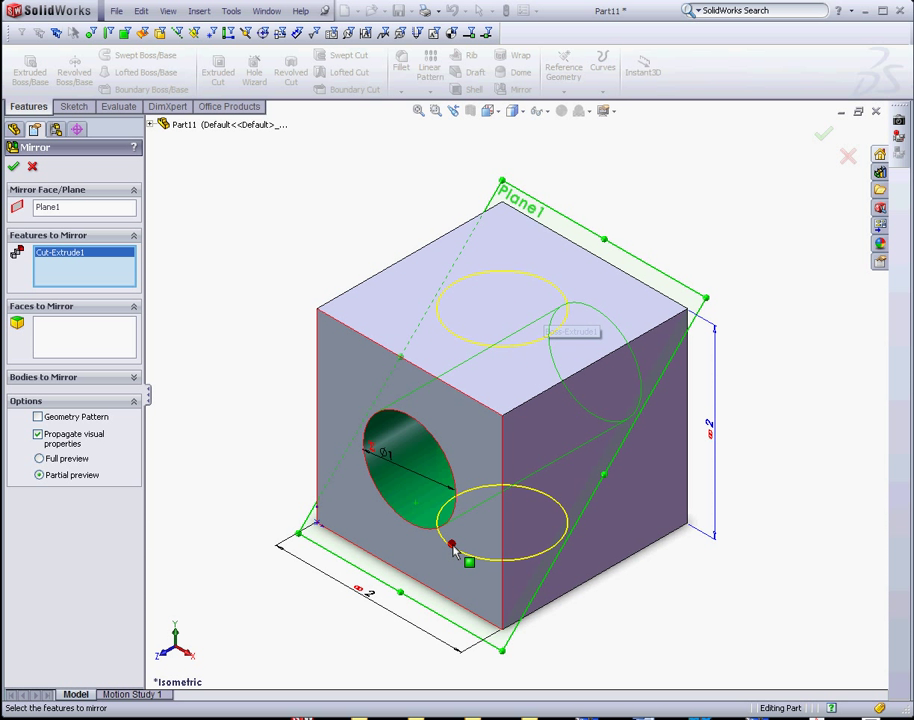
{"action": "left_click", "coordinate": [15, 167]}
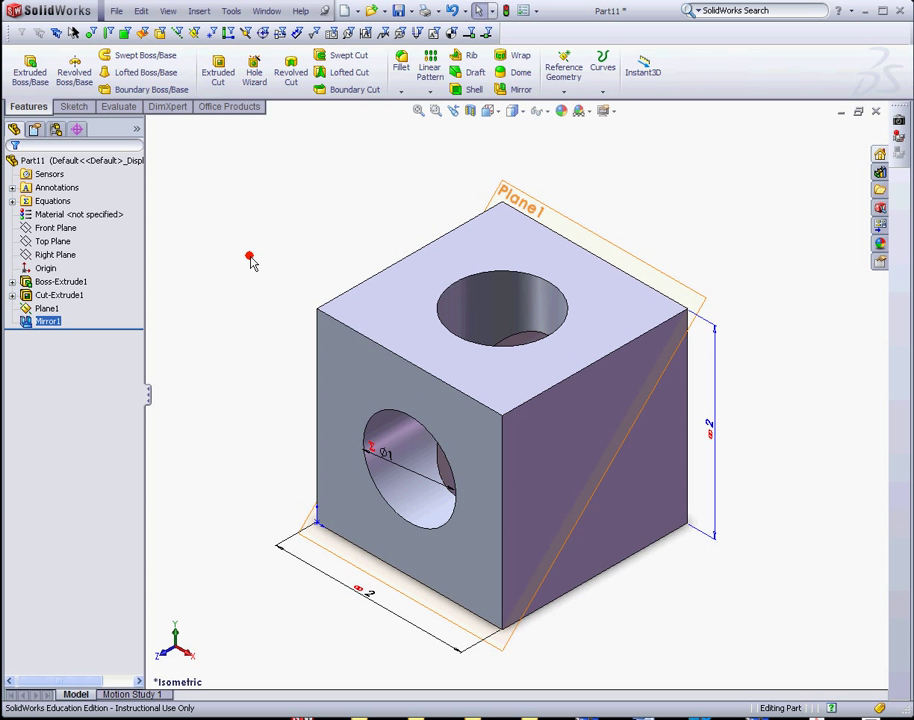
Step: Create Plane2 through the top back-left edge and the bottom-right edge
{"action": "left_click", "coordinate": [197, 11]}
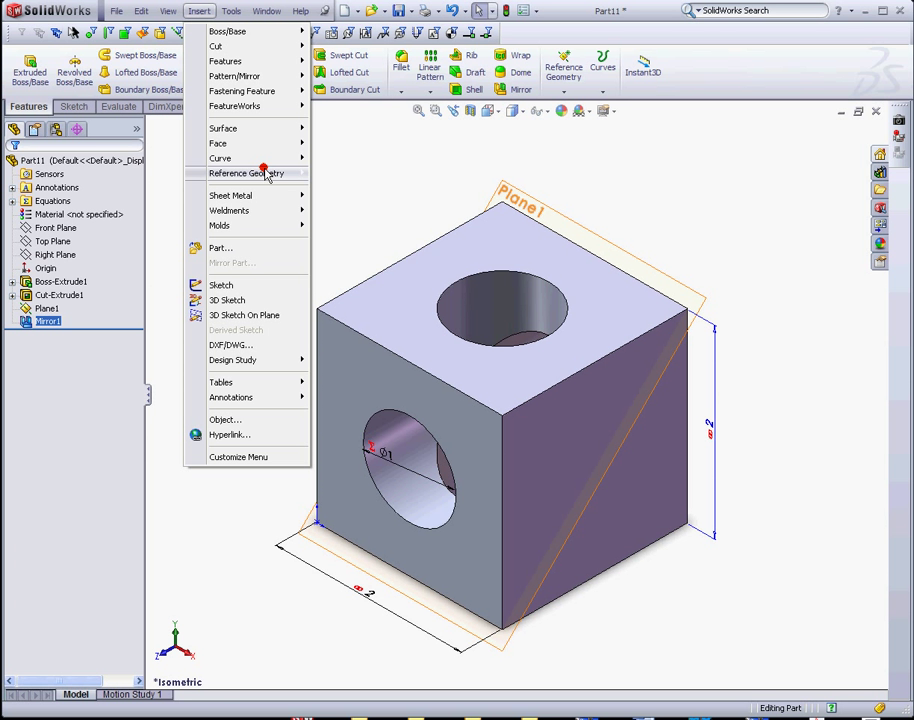
{"action": "mouse_move", "coordinate": [246, 173]}
{"action": "left_click", "coordinate": [346, 173]}
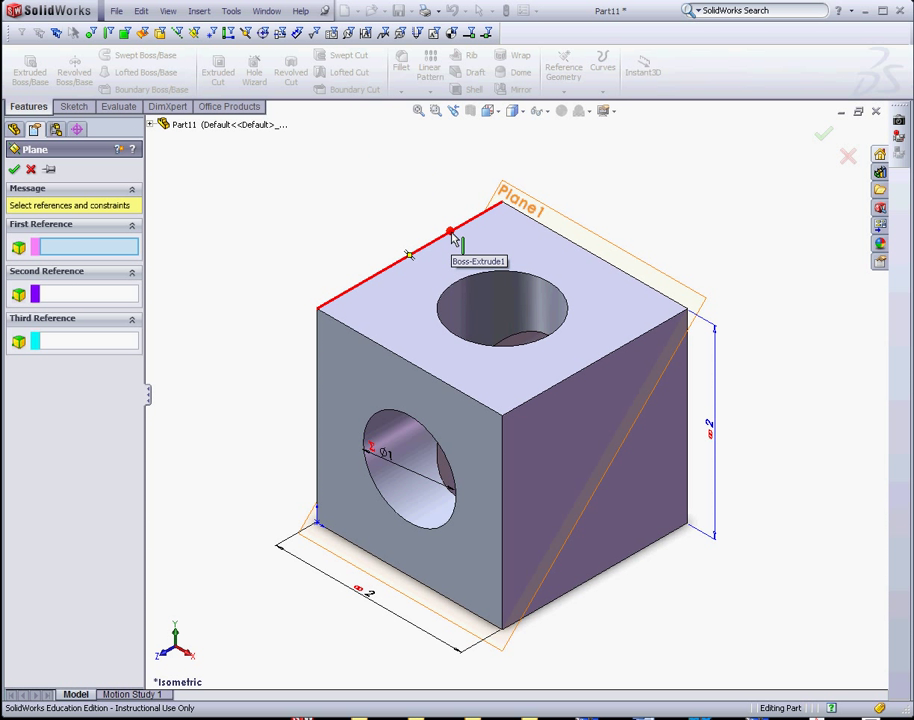
{"action": "left_click", "coordinate": [451, 233]}
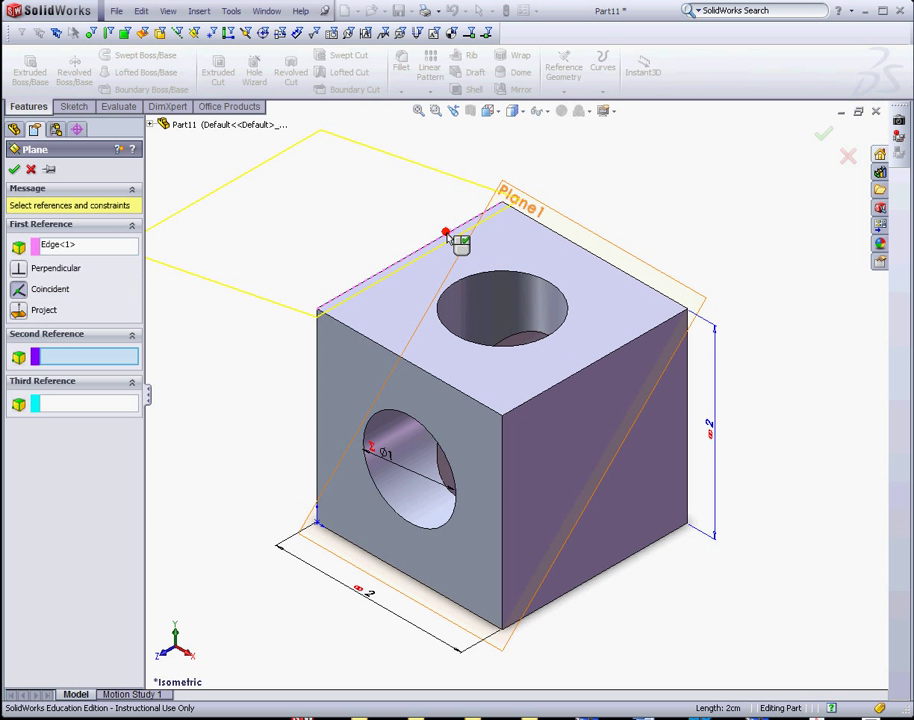
{"action": "left_click", "coordinate": [640, 555]}
{"action": "left_click", "coordinate": [12, 171]}
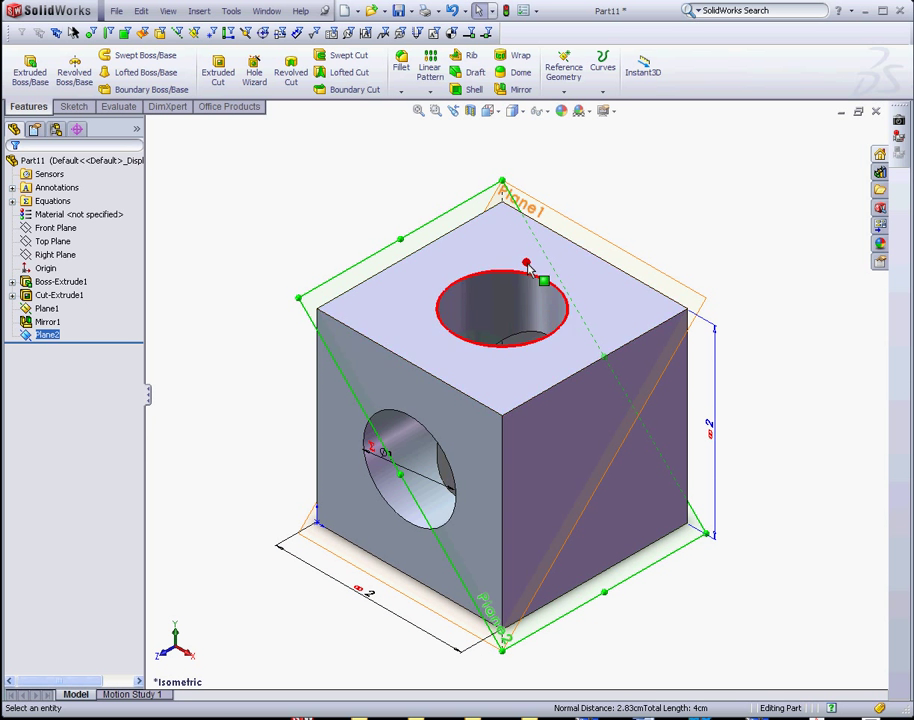
Step: Mirror the top hole Mirror1 across Plane2 to cut the third hole on the right face
{"action": "left_click", "coordinate": [520, 90]}
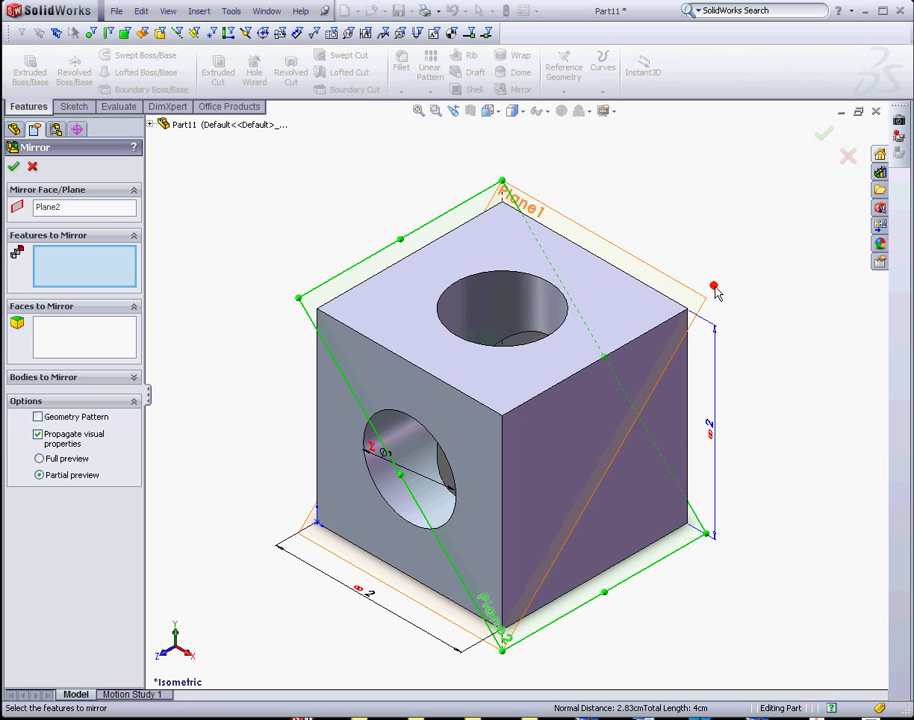
{"action": "left_click", "coordinate": [516, 296]}
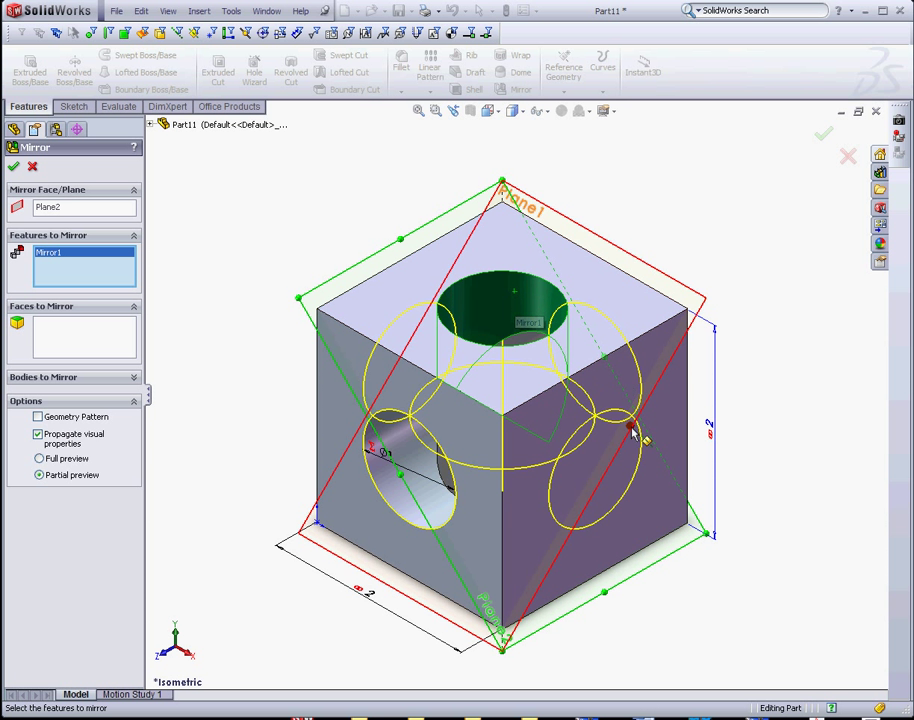
{"action": "left_click", "coordinate": [820, 138]}
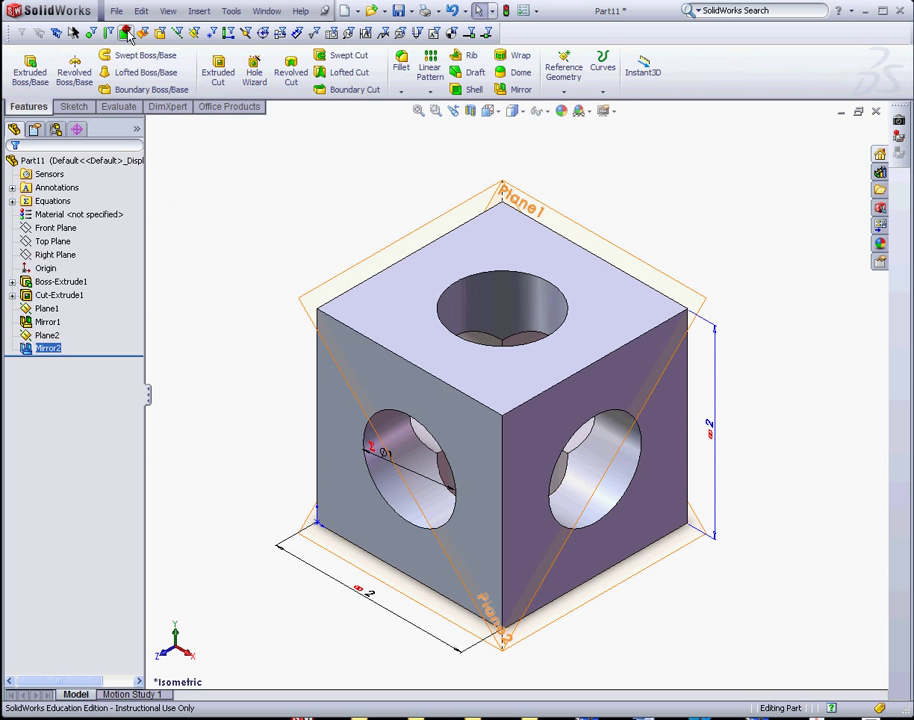
{"action": "left_click", "coordinate": [168, 11]}
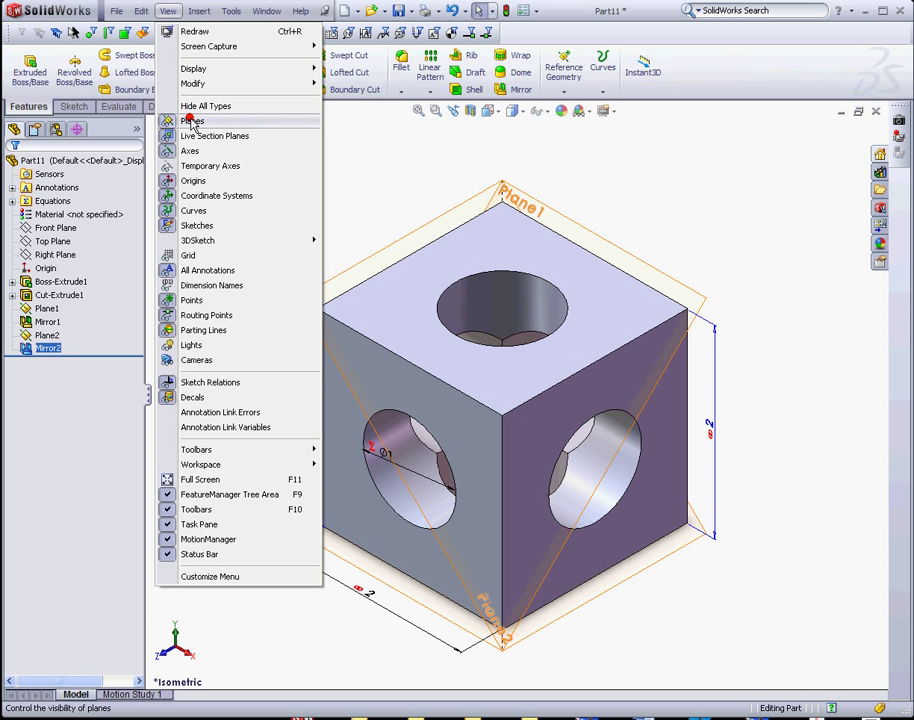
Step: Hide the reference planes and show the drilled cube in Trimetric orientation
{"action": "left_click", "coordinate": [192, 122]}
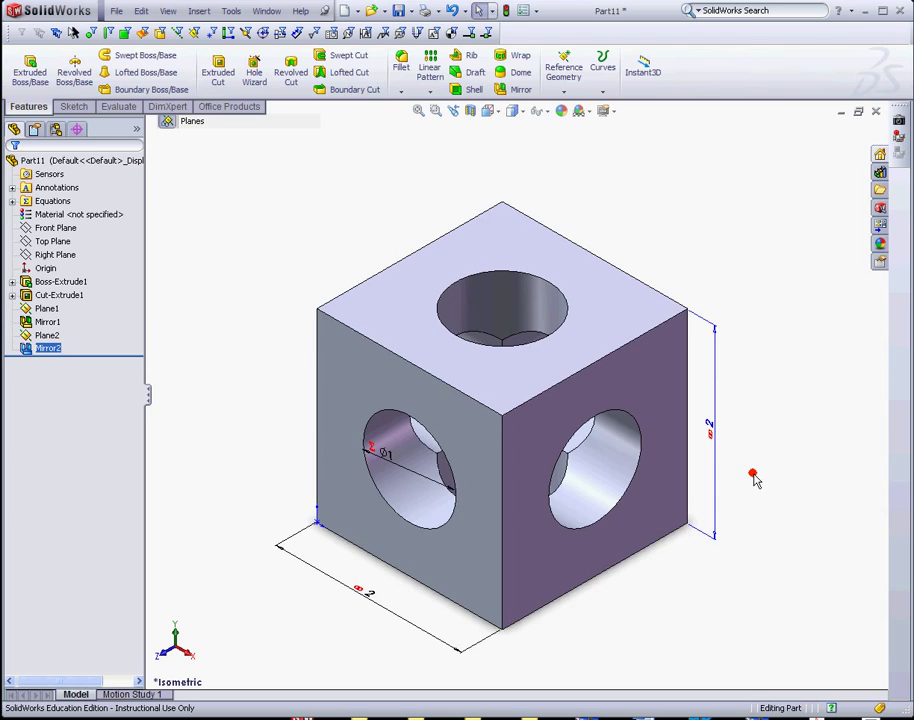
{"action": "mouse_move", "coordinate": [755, 479]}
{"action": "middle_mouse_down"}
{"action": "mouse_move", "coordinate": [753, 198]}
{"action": "mouse_move", "coordinate": [655, 160]}
{"action": "mouse_move", "coordinate": [306, 428]}
{"action": "mouse_move", "coordinate": [581, 424]}
{"action": "mouse_move", "coordinate": [577, 685]}
{"action": "mouse_move", "coordinate": [413, 457]}
{"action": "mouse_move", "coordinate": [673, 292]}
{"action": "mouse_move", "coordinate": [659, 149]}
{"action": "mouse_move", "coordinate": [451, 247]}
{"action": "mouse_move", "coordinate": [528, 559]}
{"action": "mouse_move", "coordinate": [706, 535]}
{"action": "mouse_move", "coordinate": [785, 598]}
{"action": "mouse_move", "coordinate": [722, 608]}
{"action": "mouse_move", "coordinate": [601, 491]}
{"action": "middle_mouse_up"}
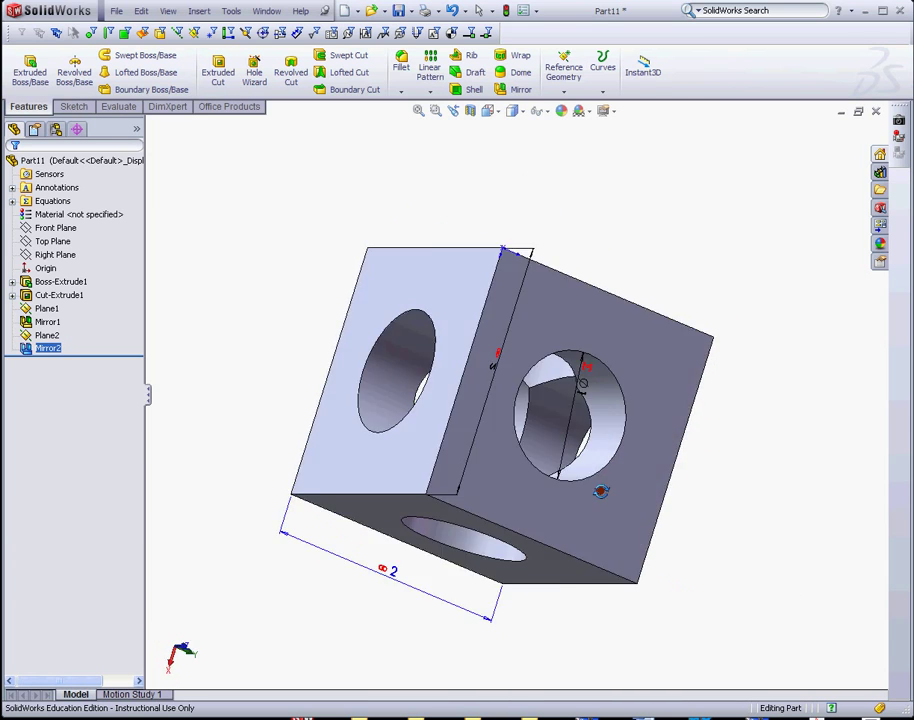
{"action": "key", "text": "ctrl+7"}
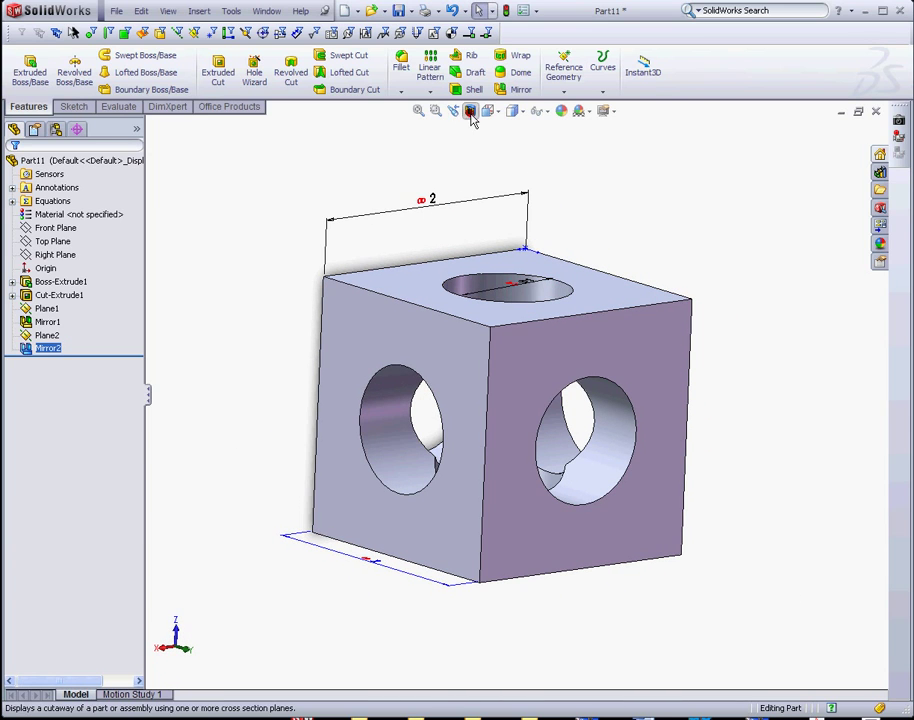
{"action": "left_click", "coordinate": [493, 112]}
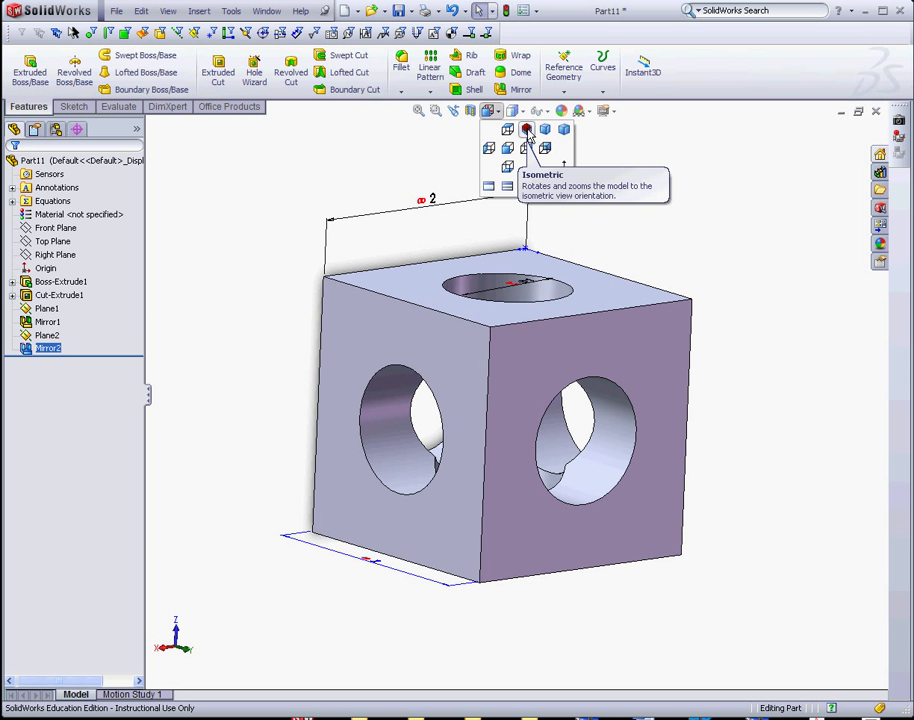
{"action": "left_click", "coordinate": [527, 132]}
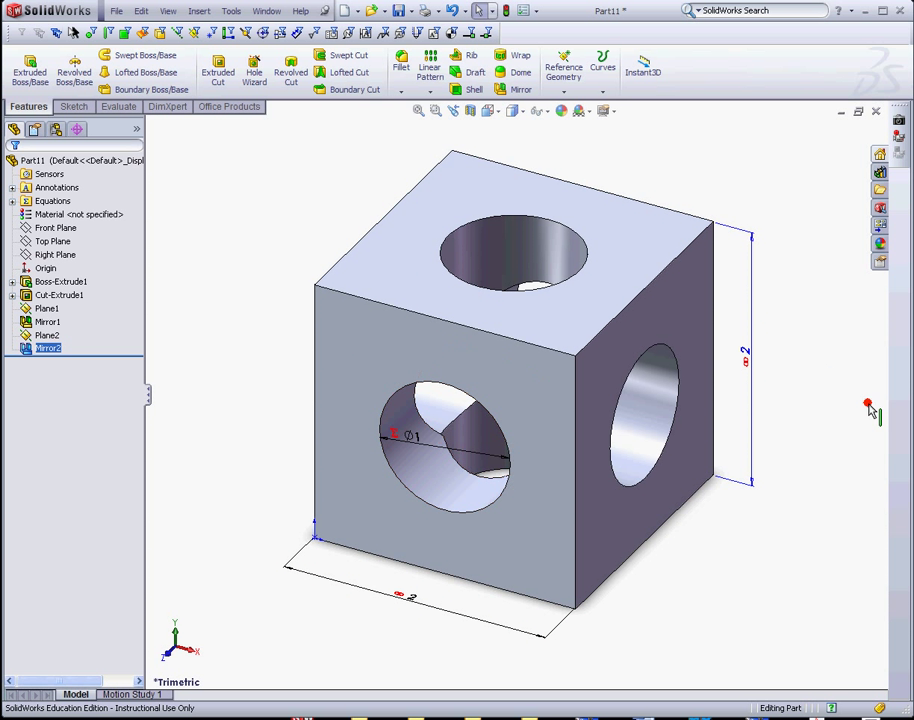
{"action": "double_click", "coordinate": [750, 350]}
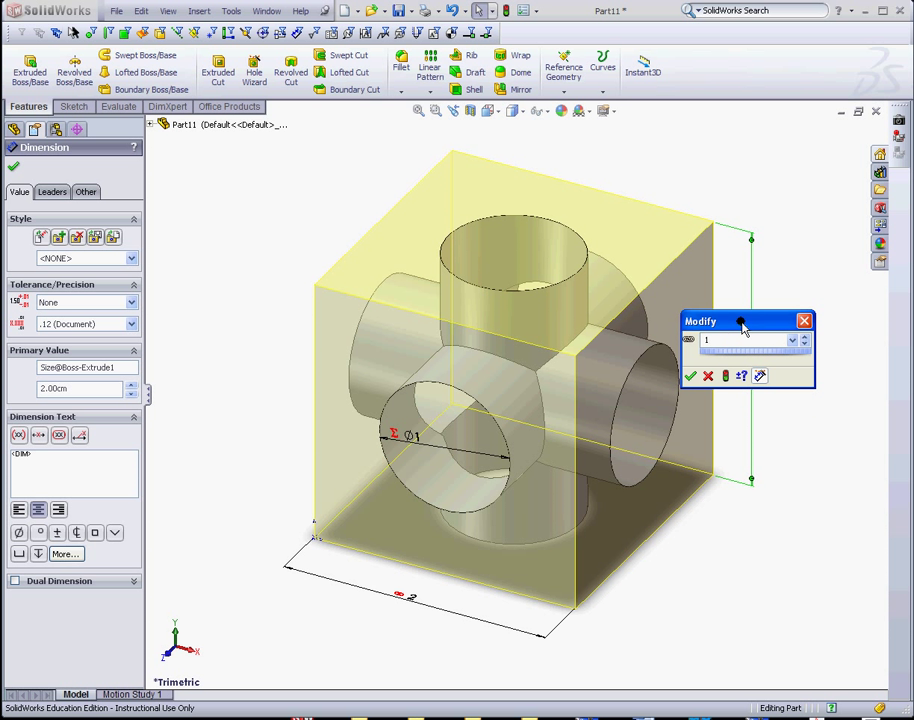
Step: Rebuild with Size at 1, 5 and 4 cm, checking holes stay half-size, then return Size to 2 cm
{"action": "left_click_drag", "start_coordinate": [741, 322], "coordinate": [781, 573]}
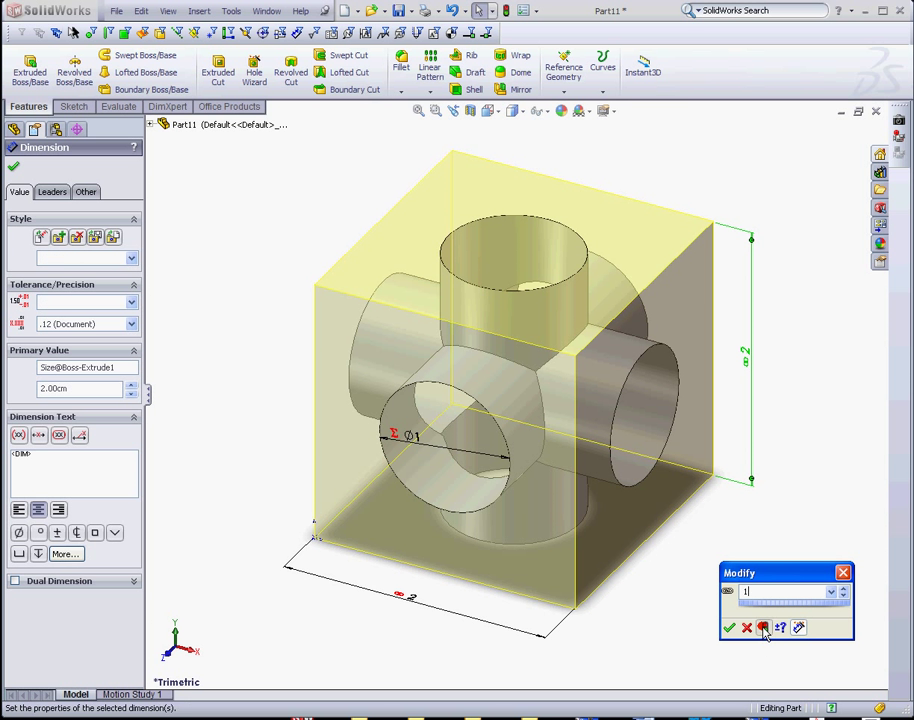
{"action": "left_click", "coordinate": [763, 628]}
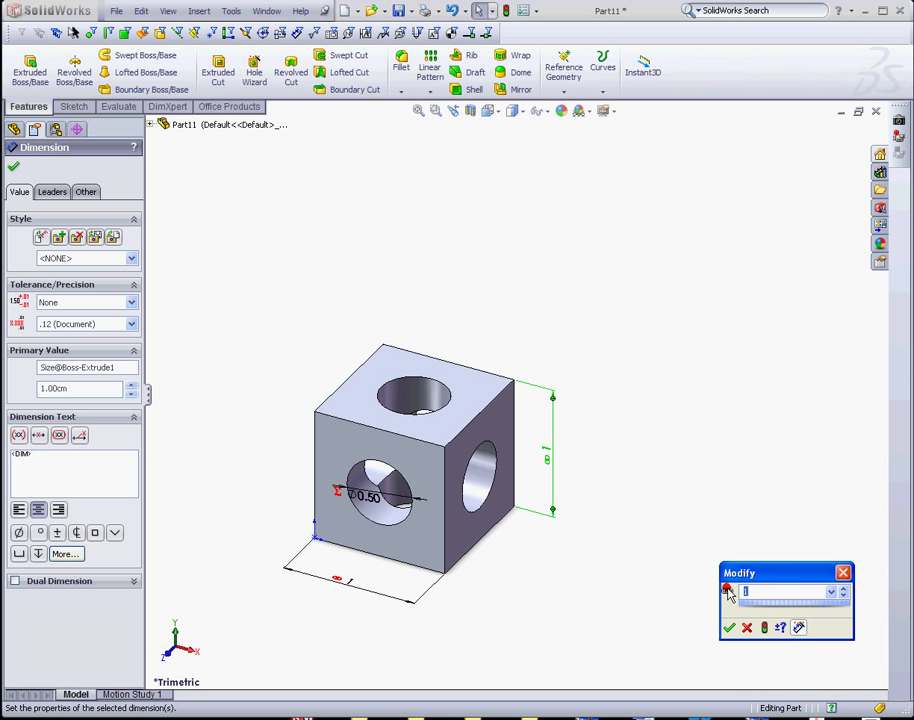
{"action": "type", "text": "5"}
{"action": "left_click", "coordinate": [763, 628]}
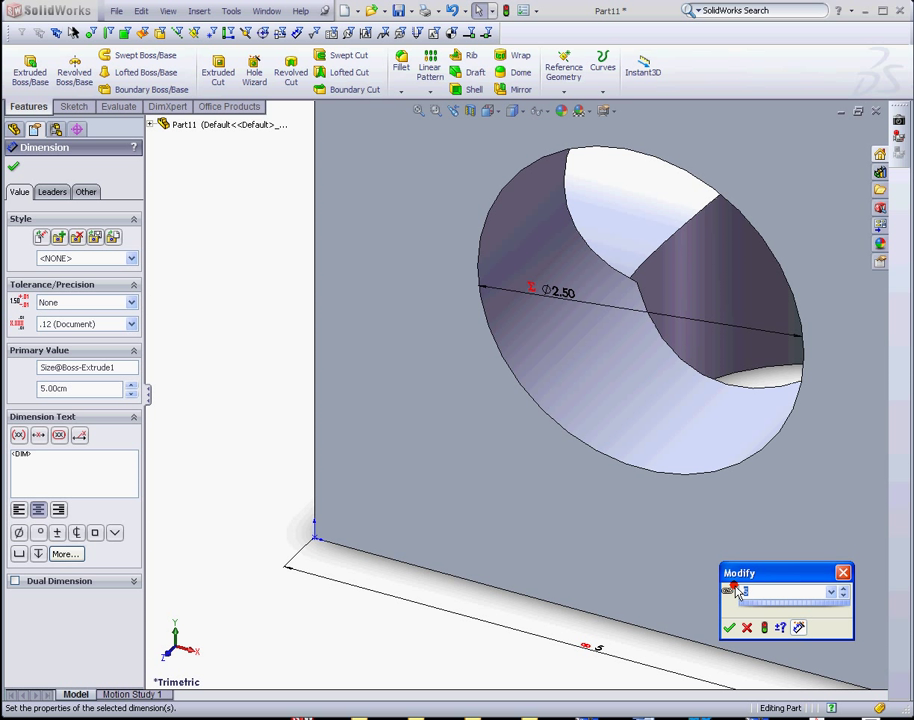
{"action": "type", "text": "4"}
{"action": "left_click", "coordinate": [763, 628]}
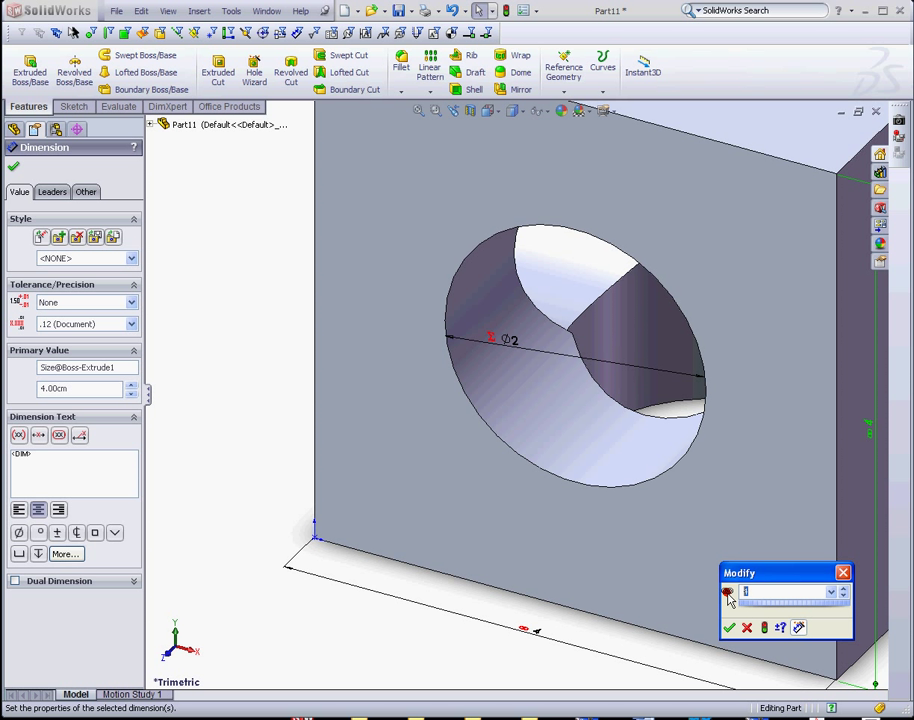
{"action": "left_click", "coordinate": [763, 627]}
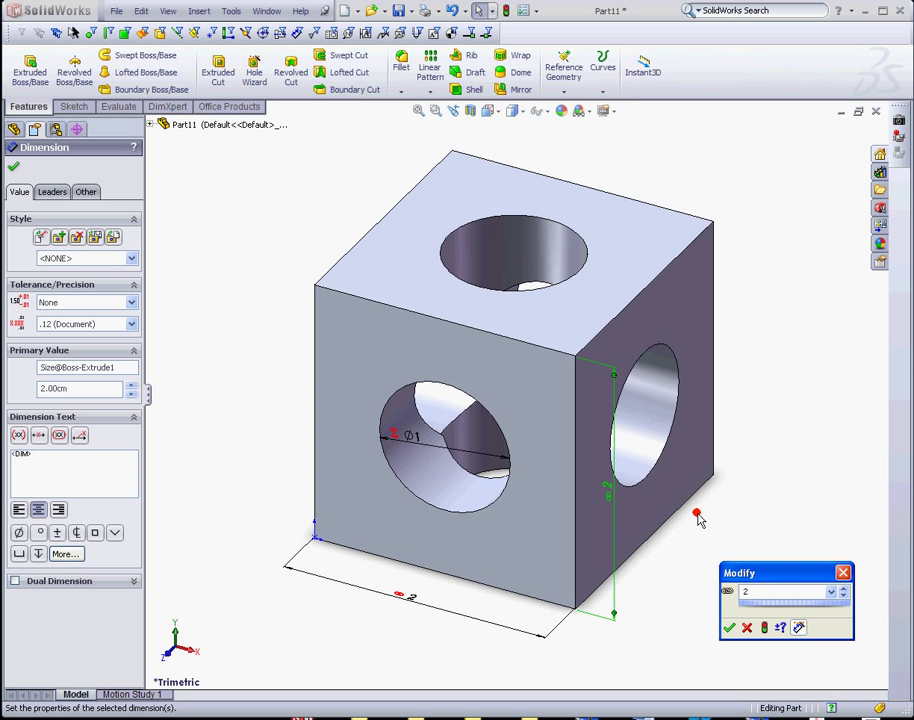
{"action": "left_click", "coordinate": [729, 627]}
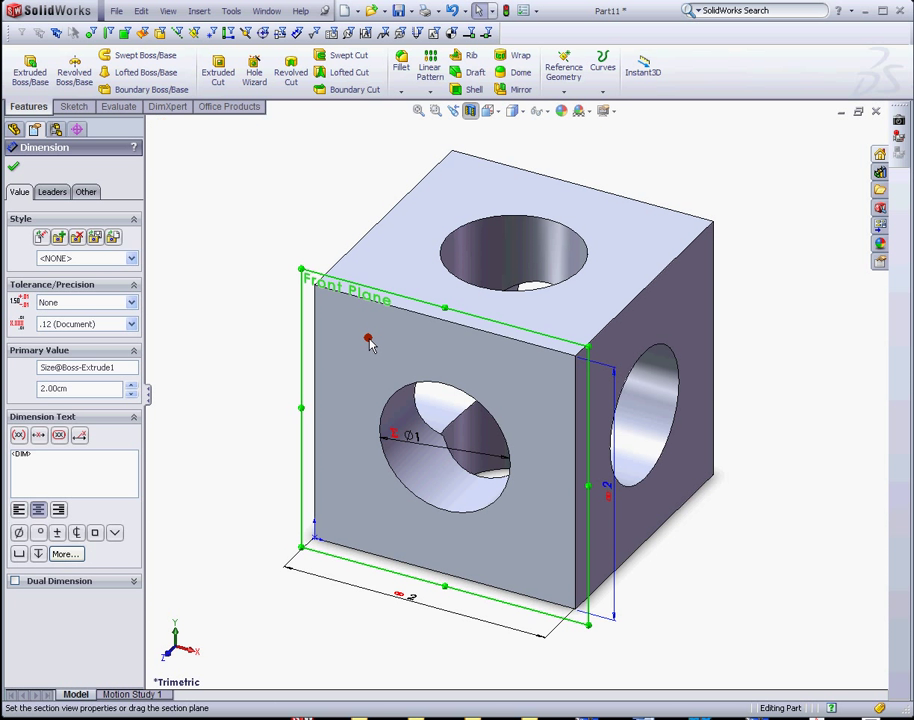
Step: Slice the cube with a section view to inspect the three intersecting holes, then close it
{"action": "mouse_move", "coordinate": [445, 447]}
{"action": "left_mouse_down"}
{"action": "mouse_move", "coordinate": [490, 418]}
{"action": "mouse_move", "coordinate": [520, 379]}
{"action": "mouse_move", "coordinate": [490, 378]}
{"action": "mouse_move", "coordinate": [438, 448]}
{"action": "mouse_move", "coordinate": [547, 351]}
{"action": "mouse_move", "coordinate": [486, 400]}
{"action": "mouse_move", "coordinate": [408, 434]}
{"action": "mouse_move", "coordinate": [488, 416]}
{"action": "mouse_move", "coordinate": [487, 395]}
{"action": "left_mouse_up"}
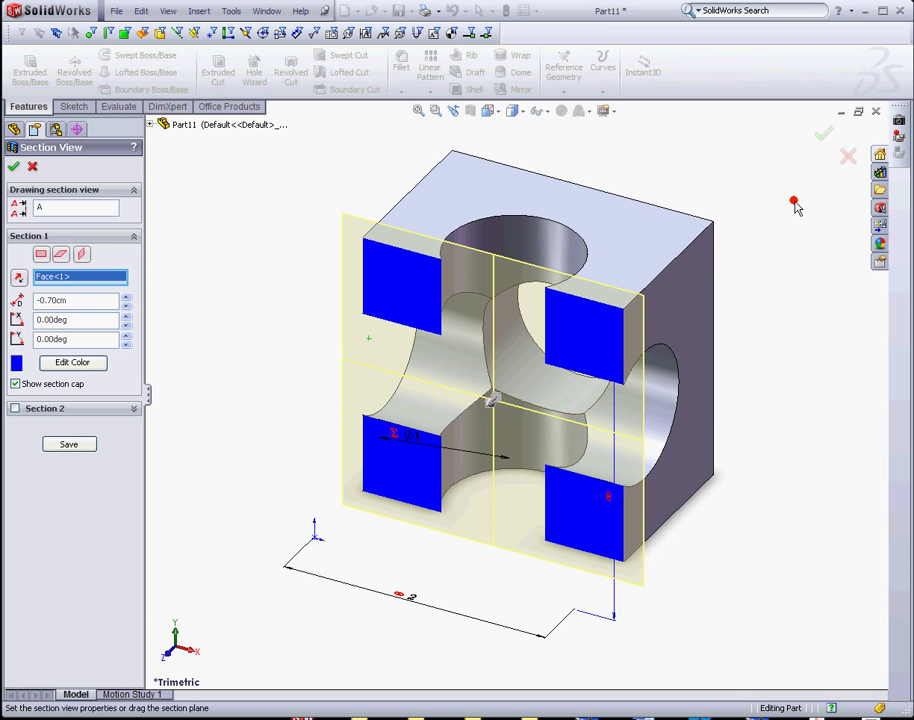
{"action": "left_click", "coordinate": [848, 158]}
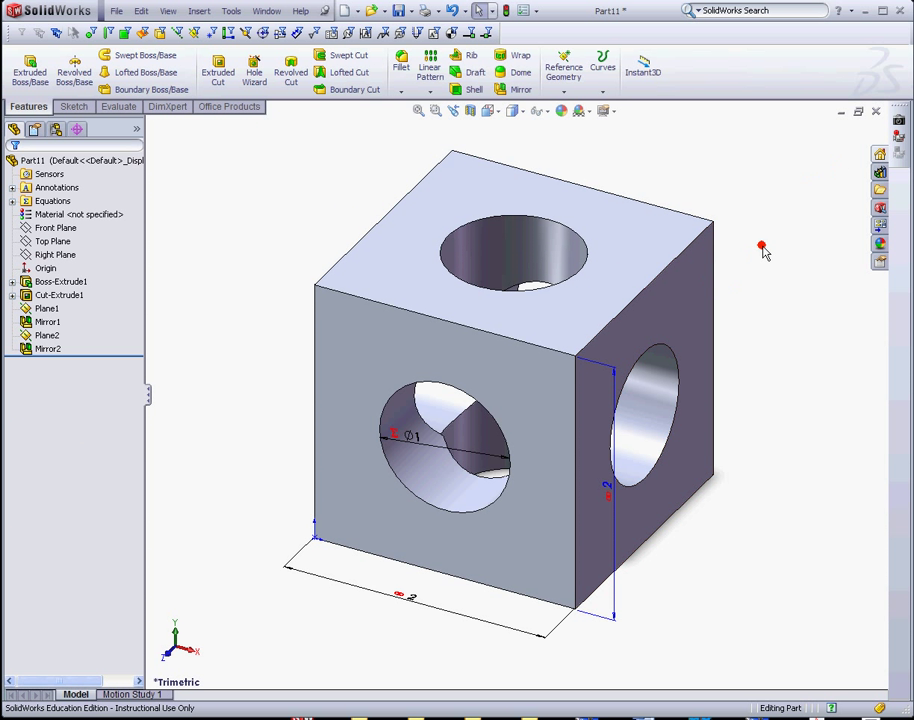